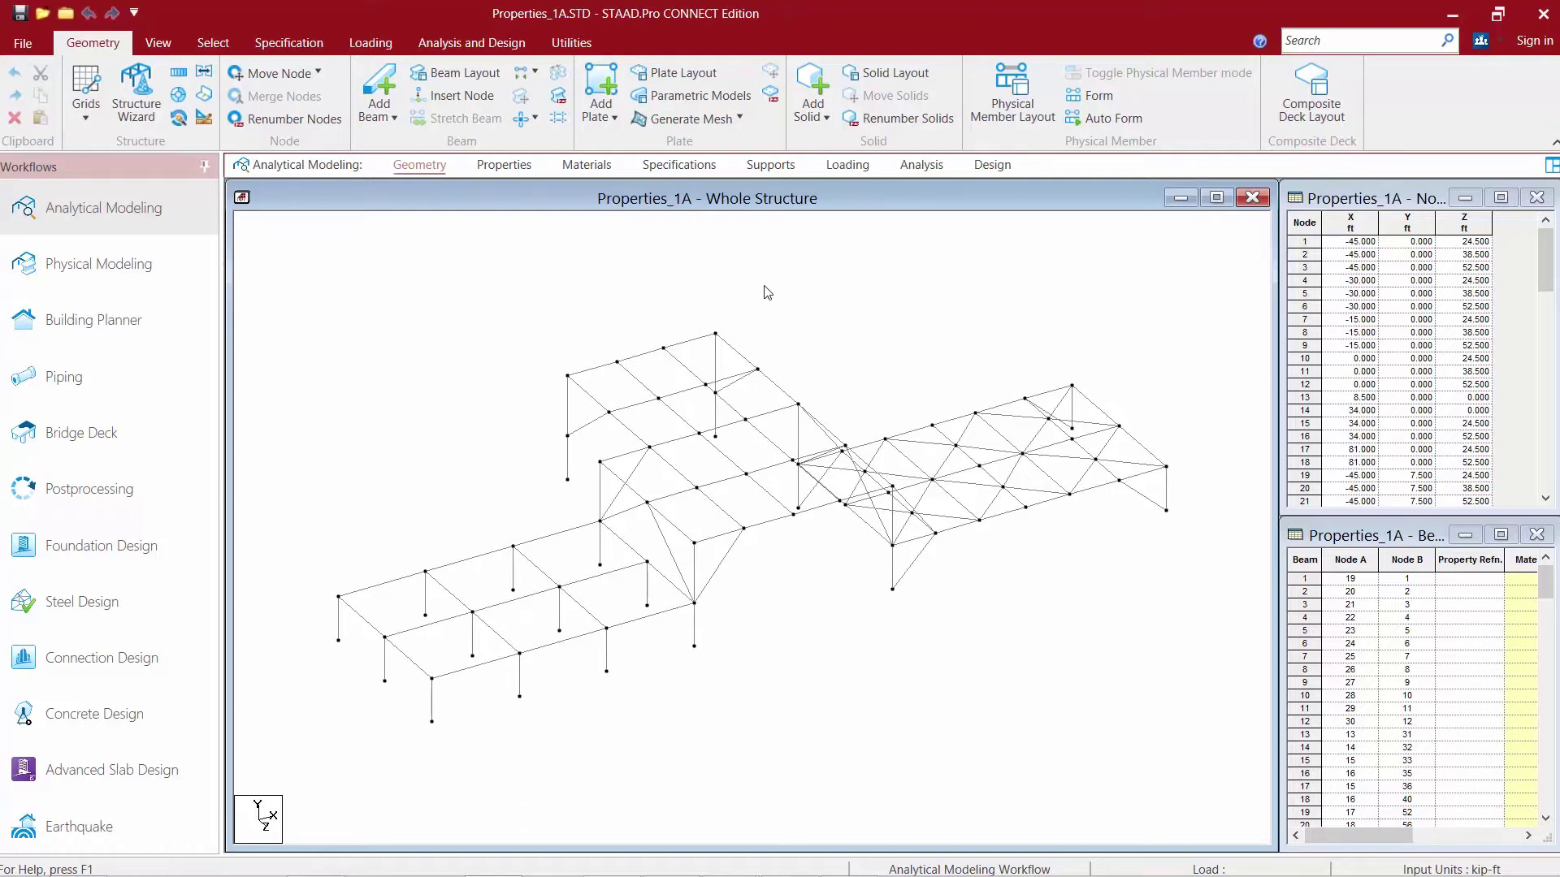
Open the American hot rolled steel section database for defining member properties
{"action": "left_click", "coordinate": [503, 165]}
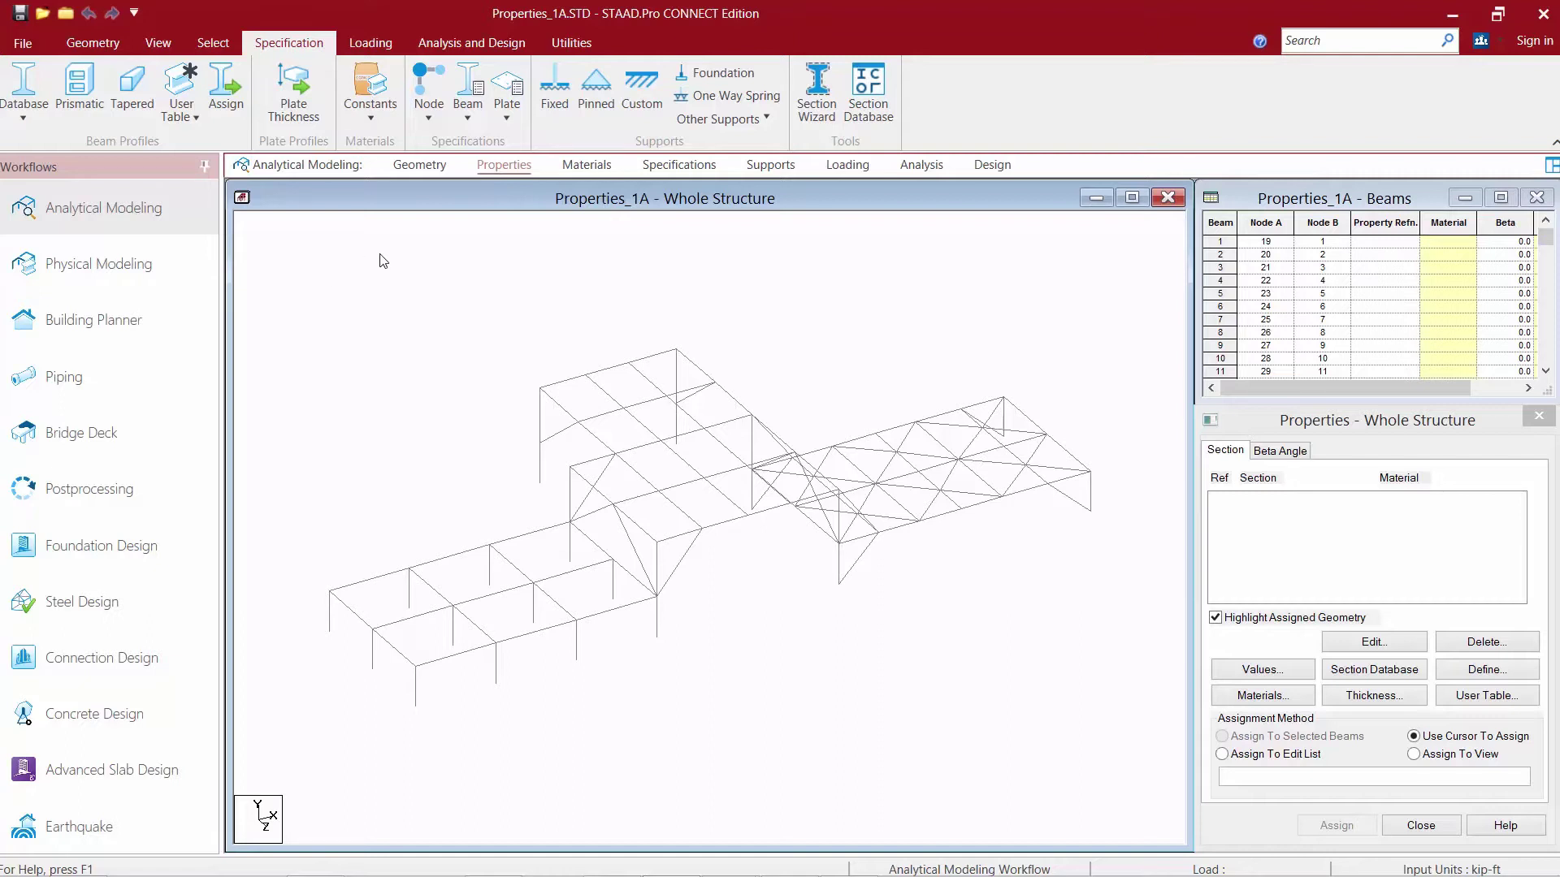
{"action": "left_click", "coordinate": [20, 118]}
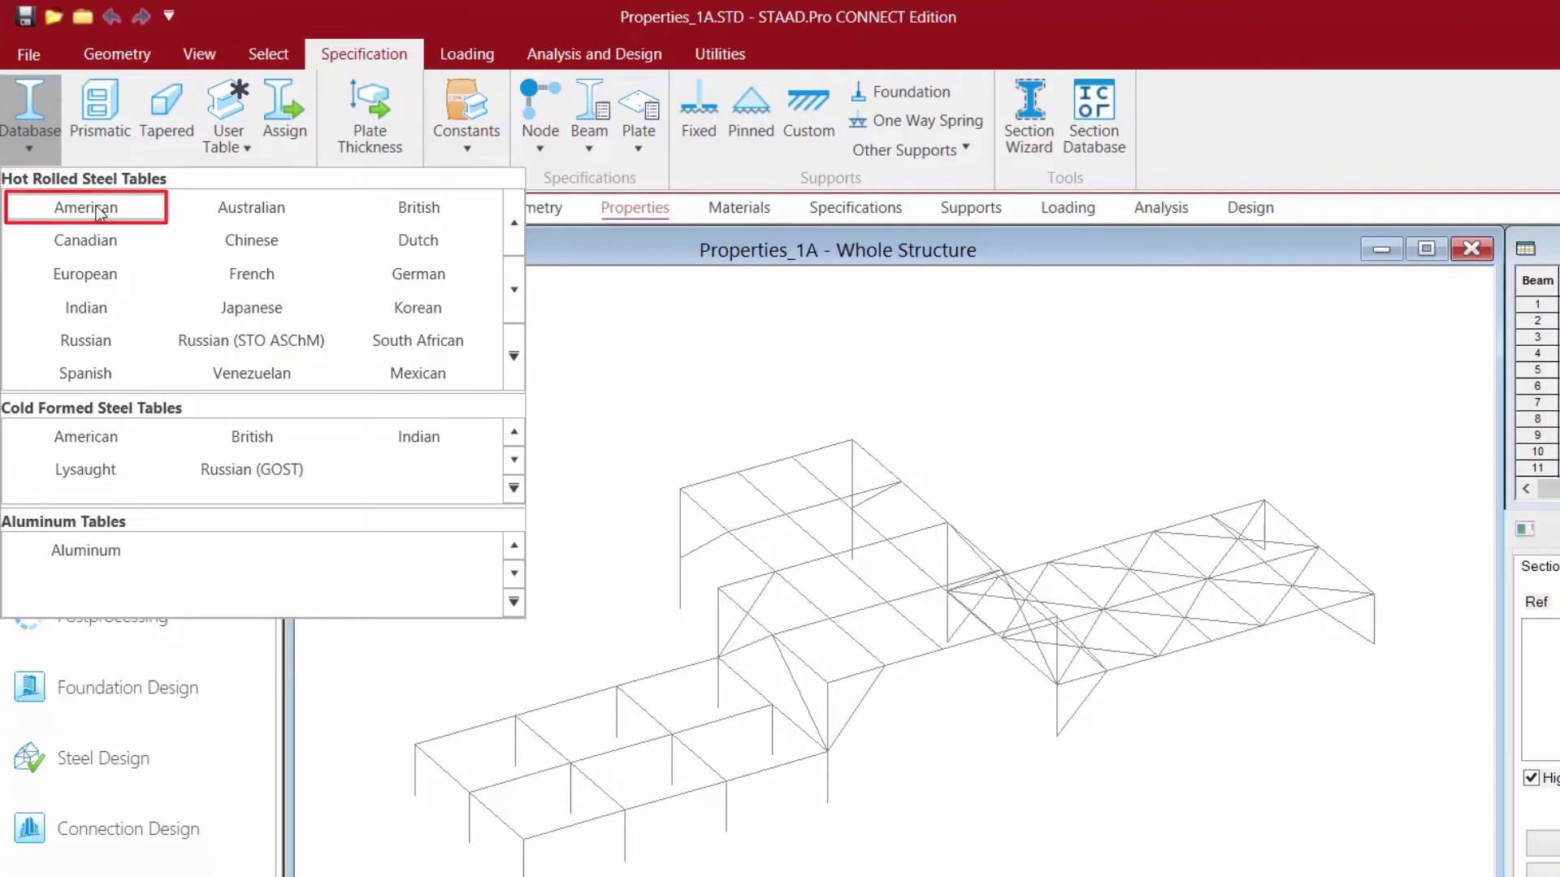
{"action": "left_click", "coordinate": [96, 208]}
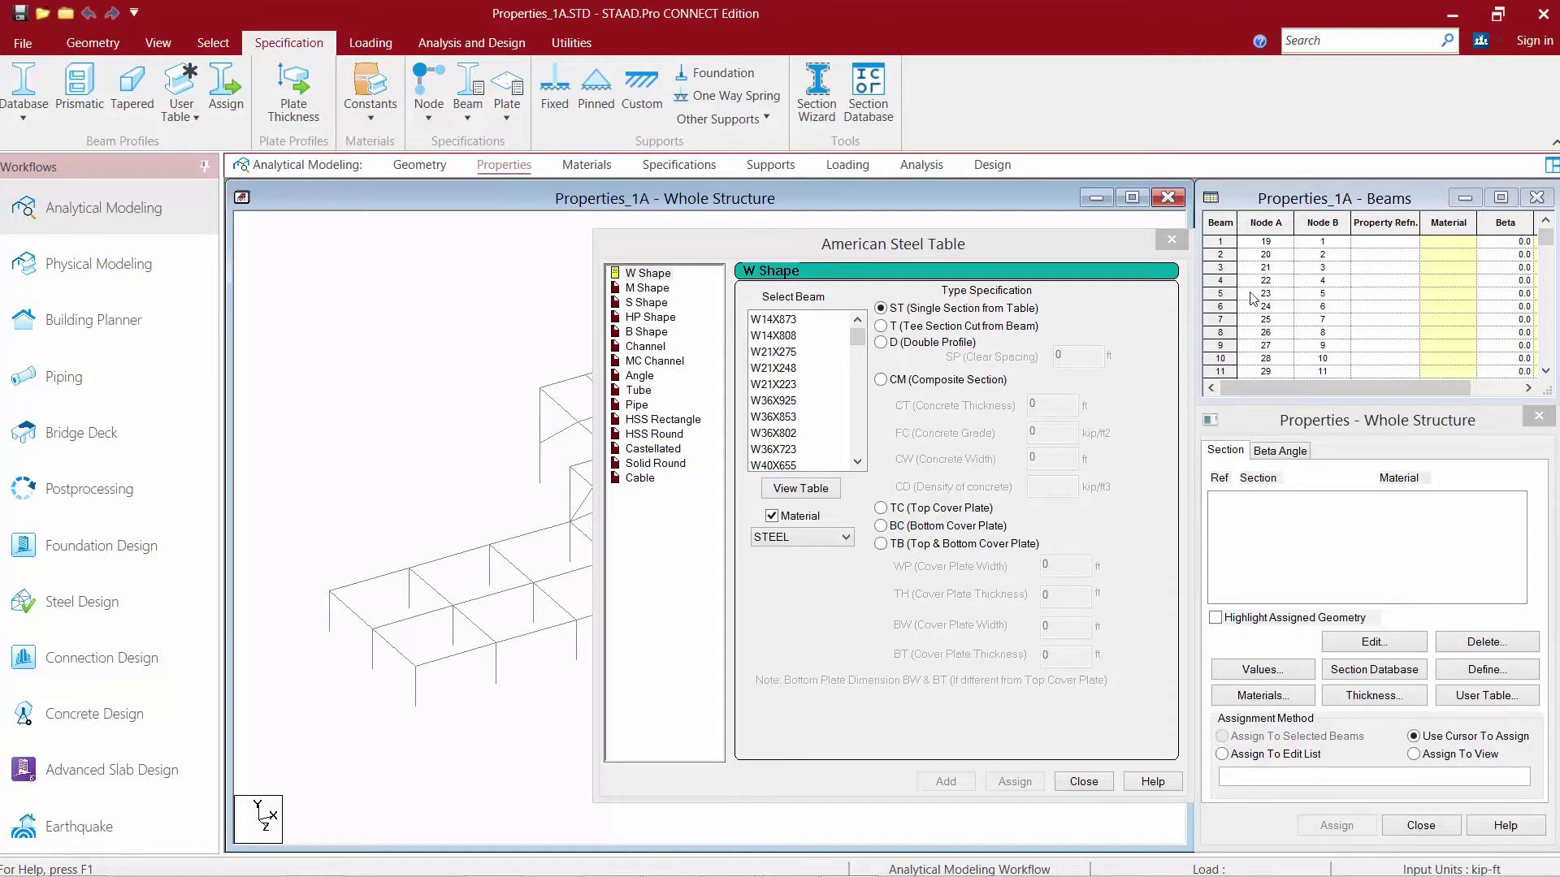
Add the W shape W14X30 as a single section with STEEL material to the model's section properties
{"action": "left_click", "coordinate": [644, 274]}
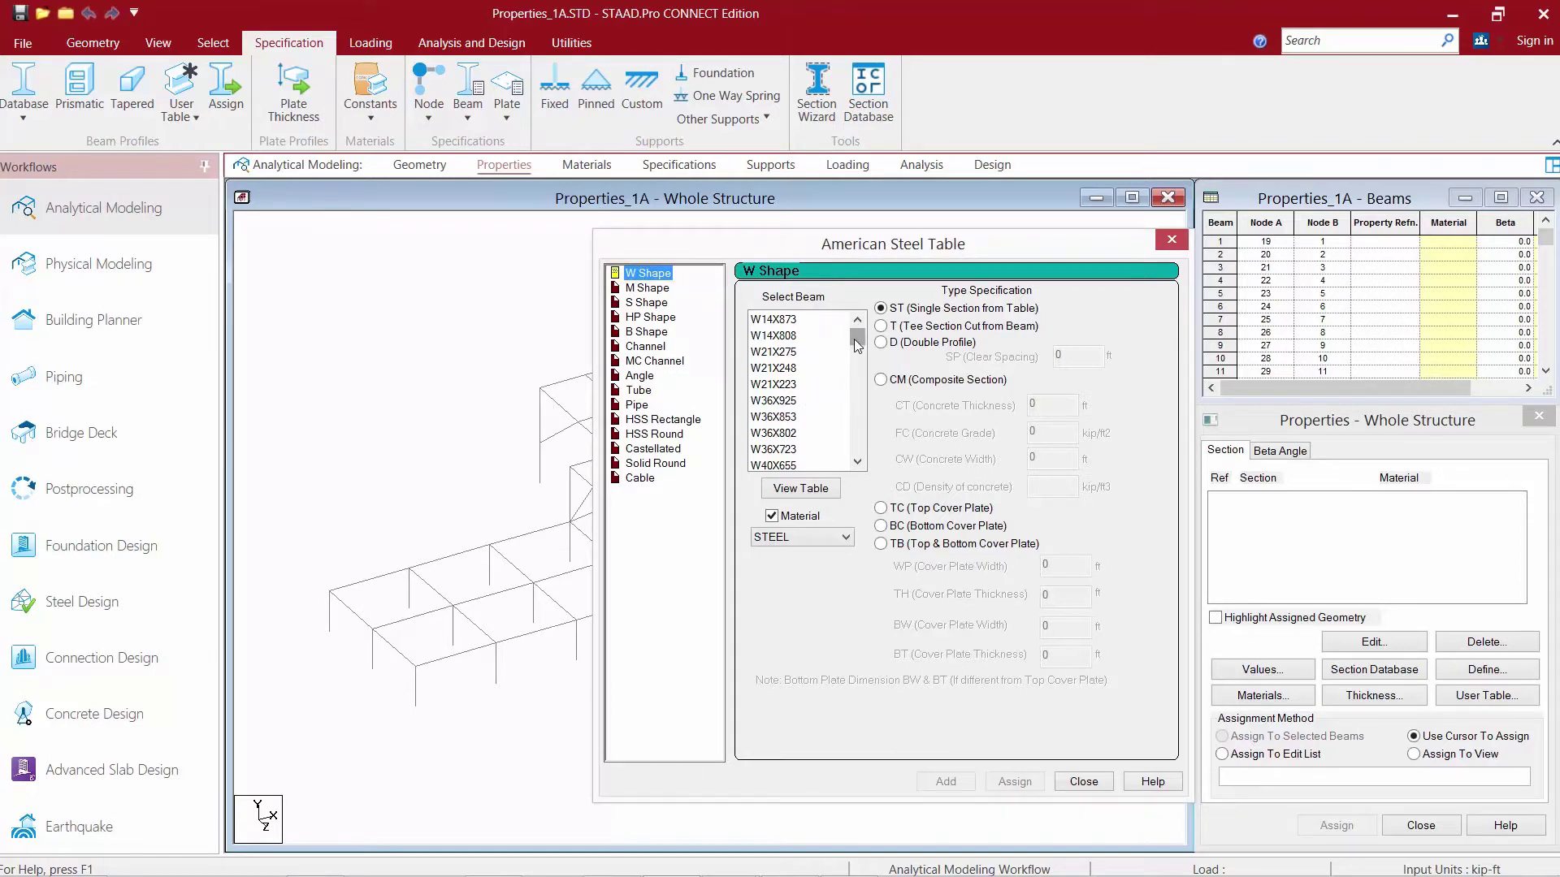
{"action": "left_click_drag", "start_coordinate": [857, 345], "coordinate": [849, 423]}
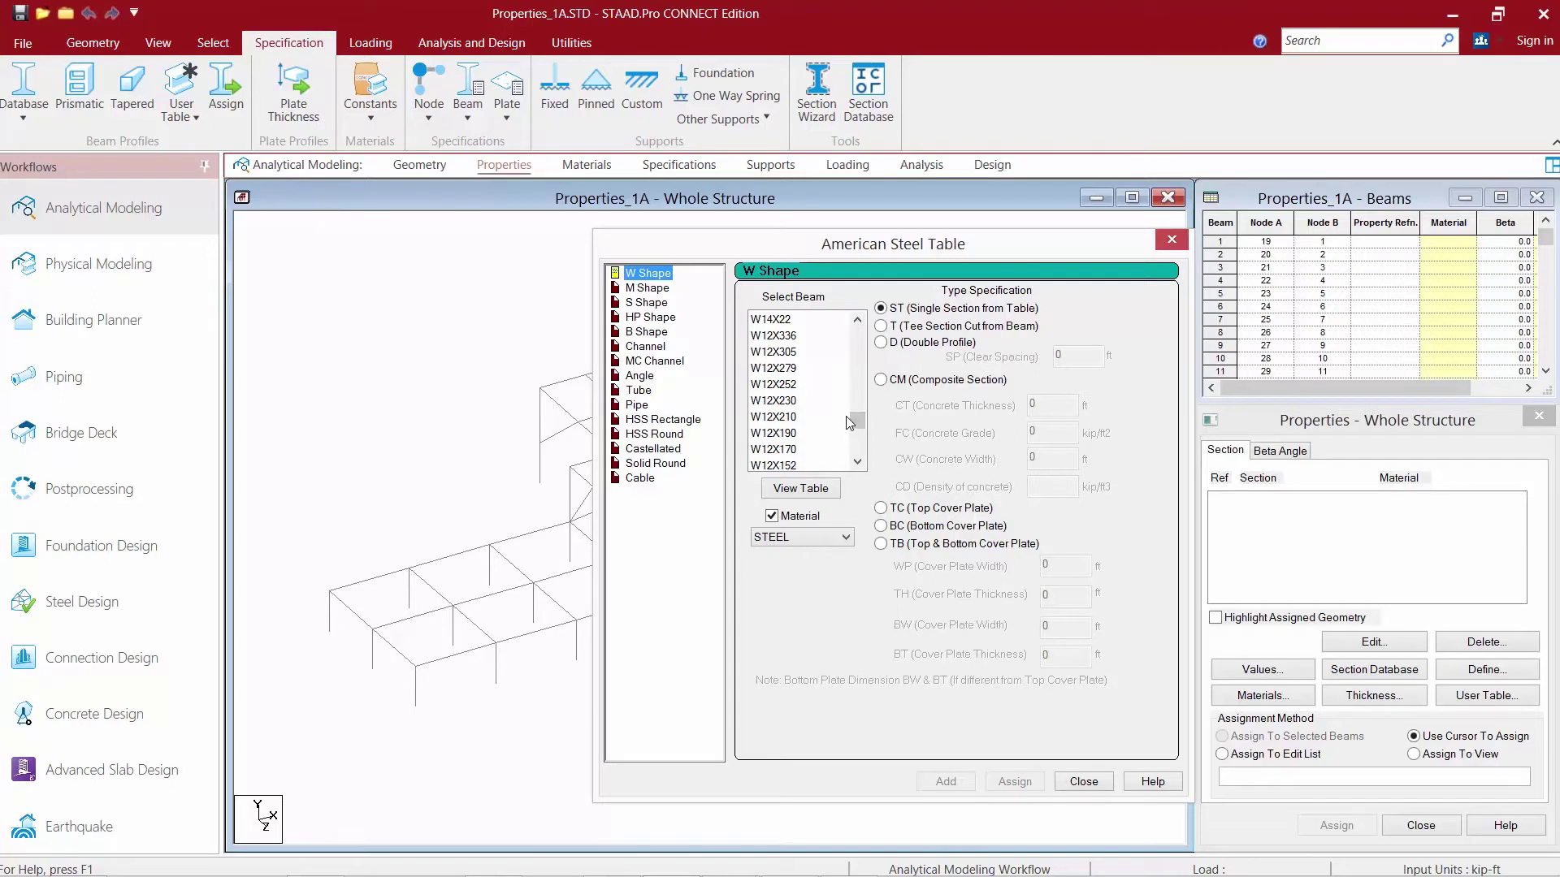
{"action": "left_click", "coordinate": [858, 322]}
{"action": "left_click", "coordinate": [858, 322]}
{"action": "left_click", "coordinate": [858, 321]}
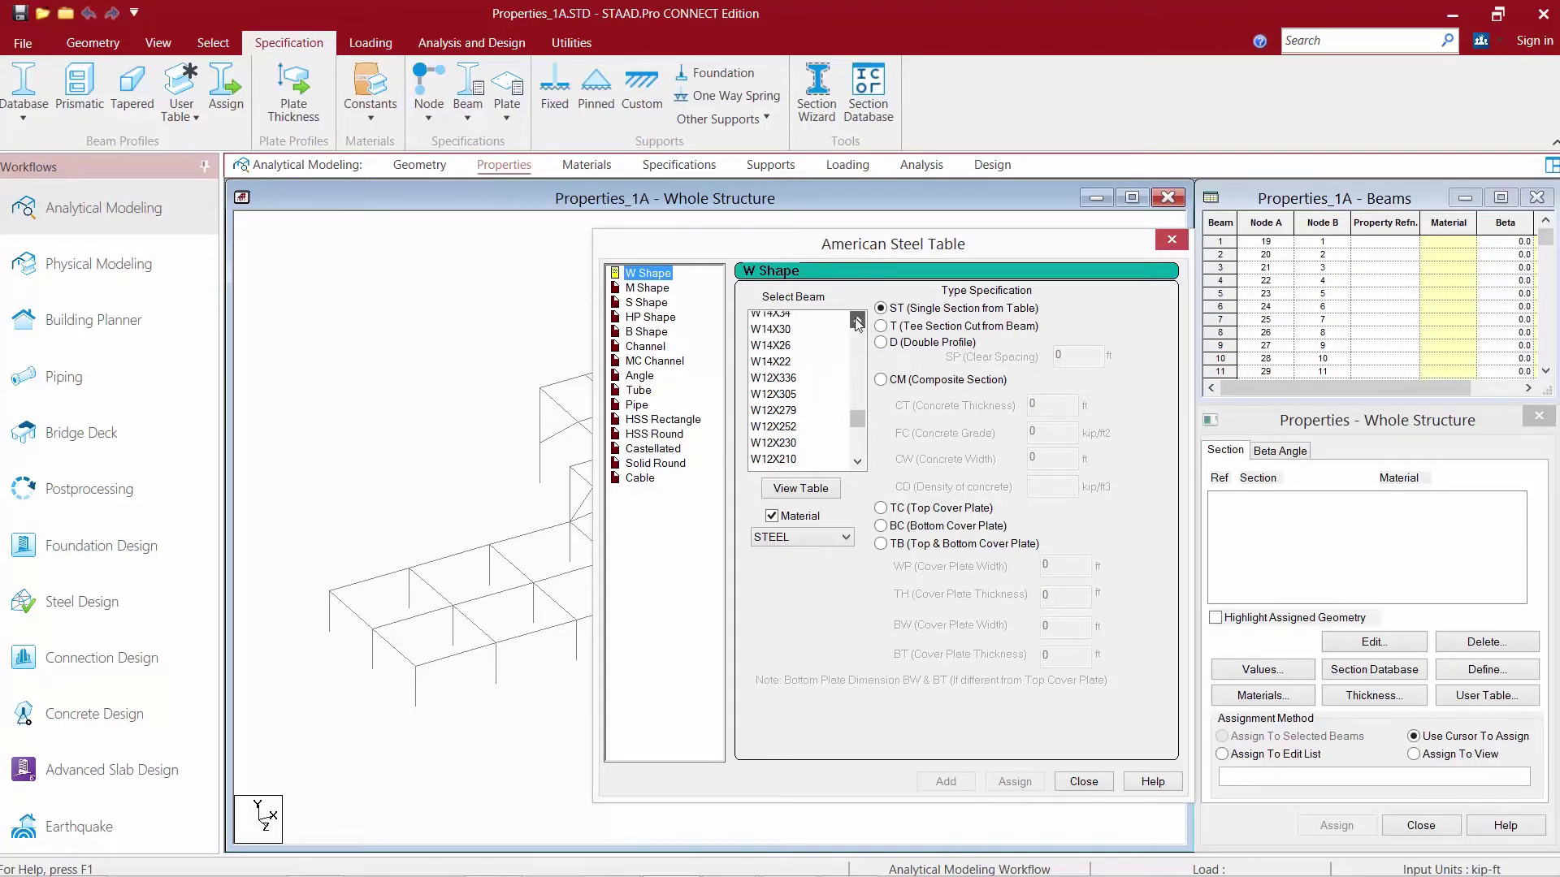
{"action": "left_click", "coordinate": [783, 335]}
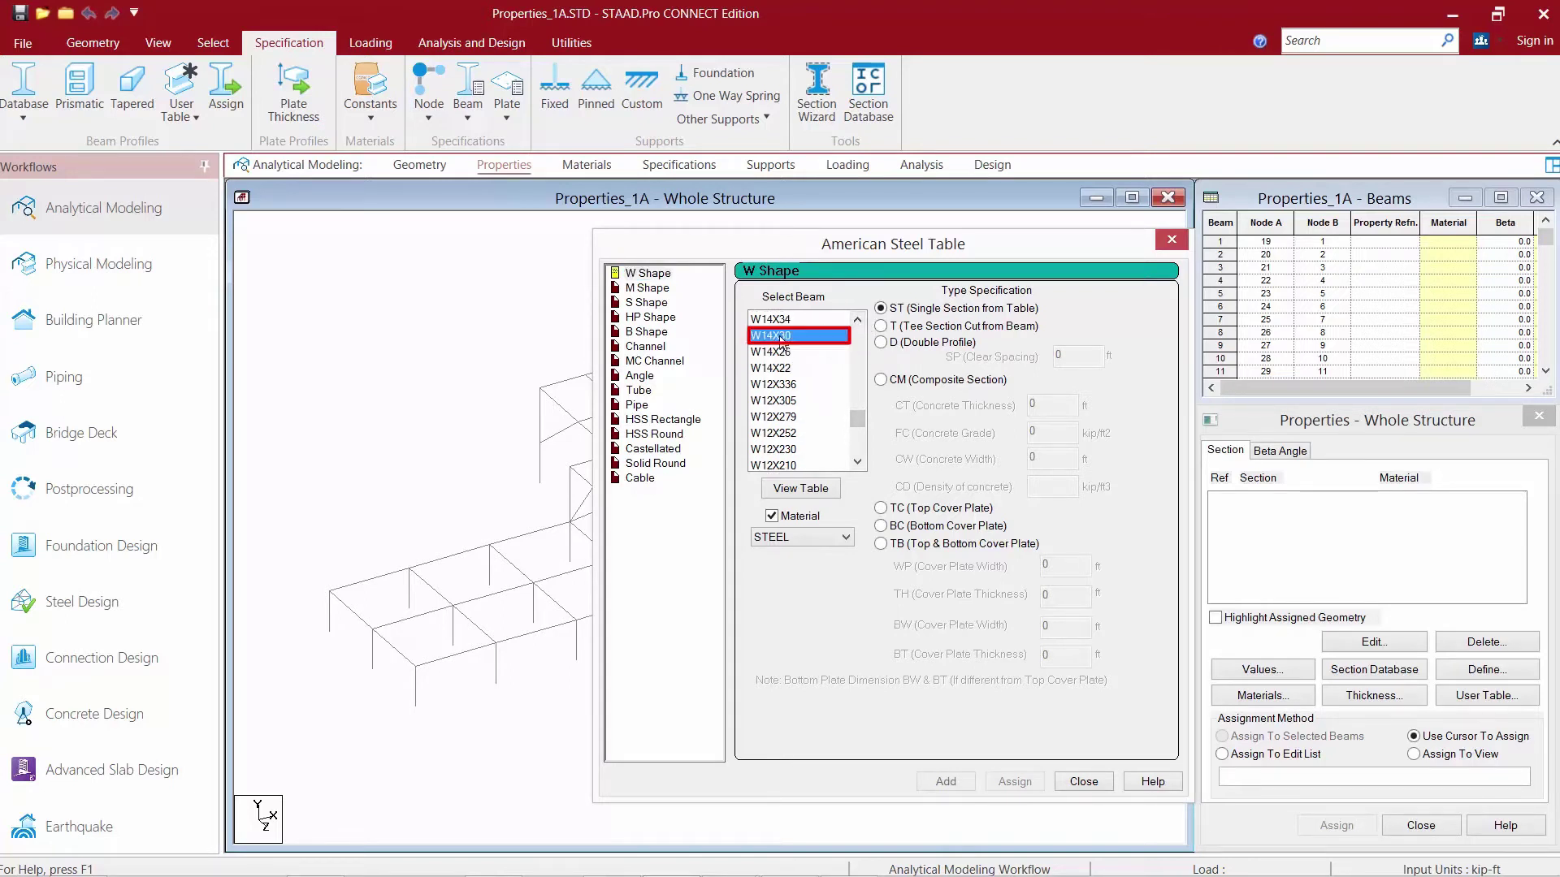
{"action": "left_click", "coordinate": [804, 538]}
{"action": "left_click", "coordinate": [808, 540]}
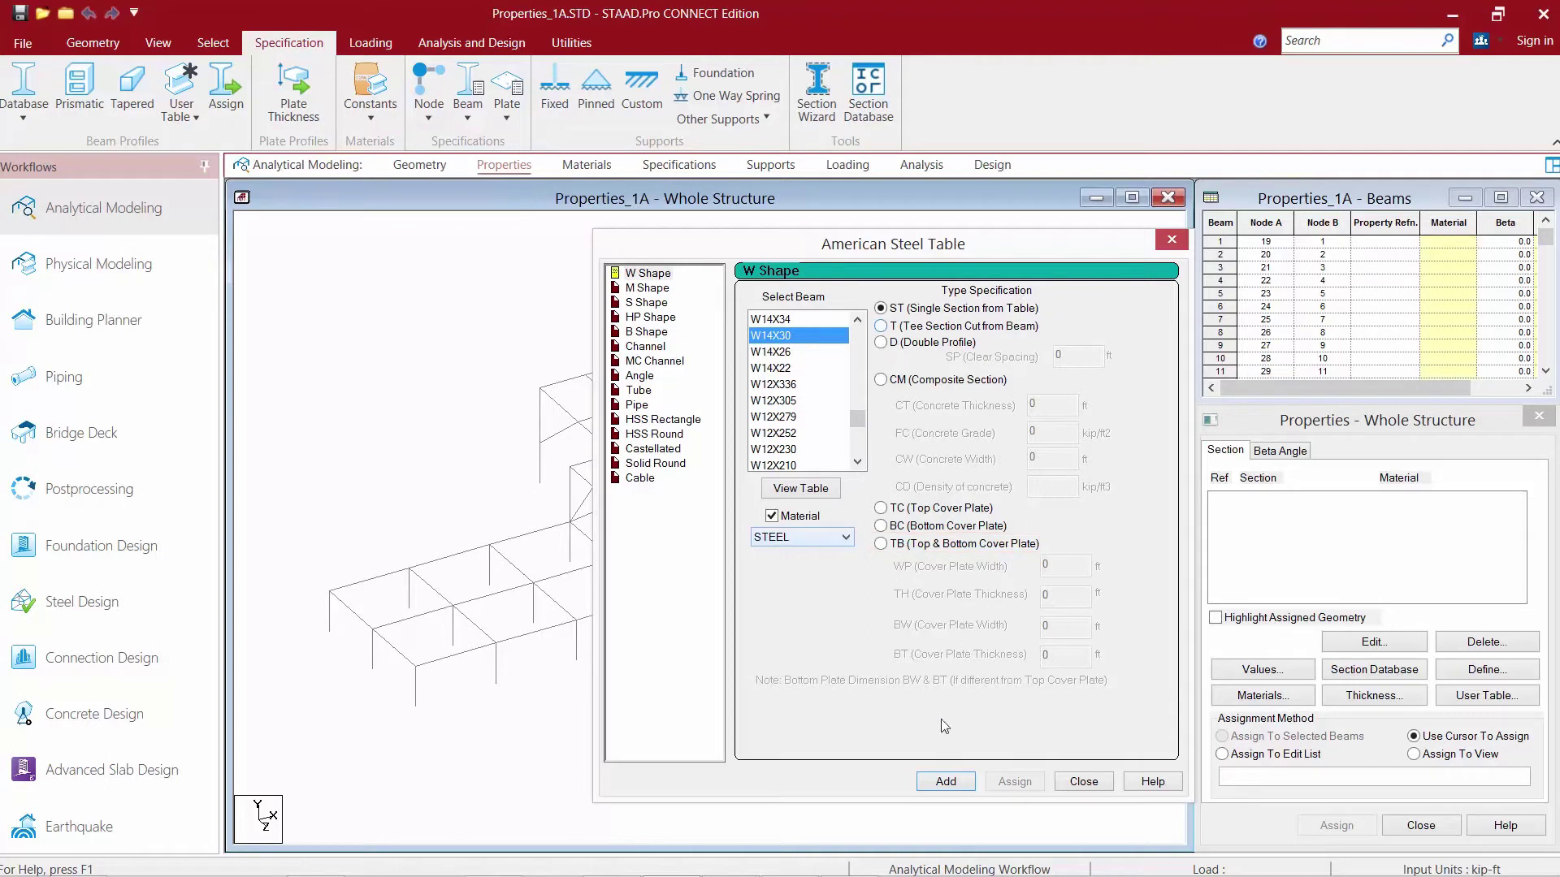
{"action": "left_click", "coordinate": [946, 782]}
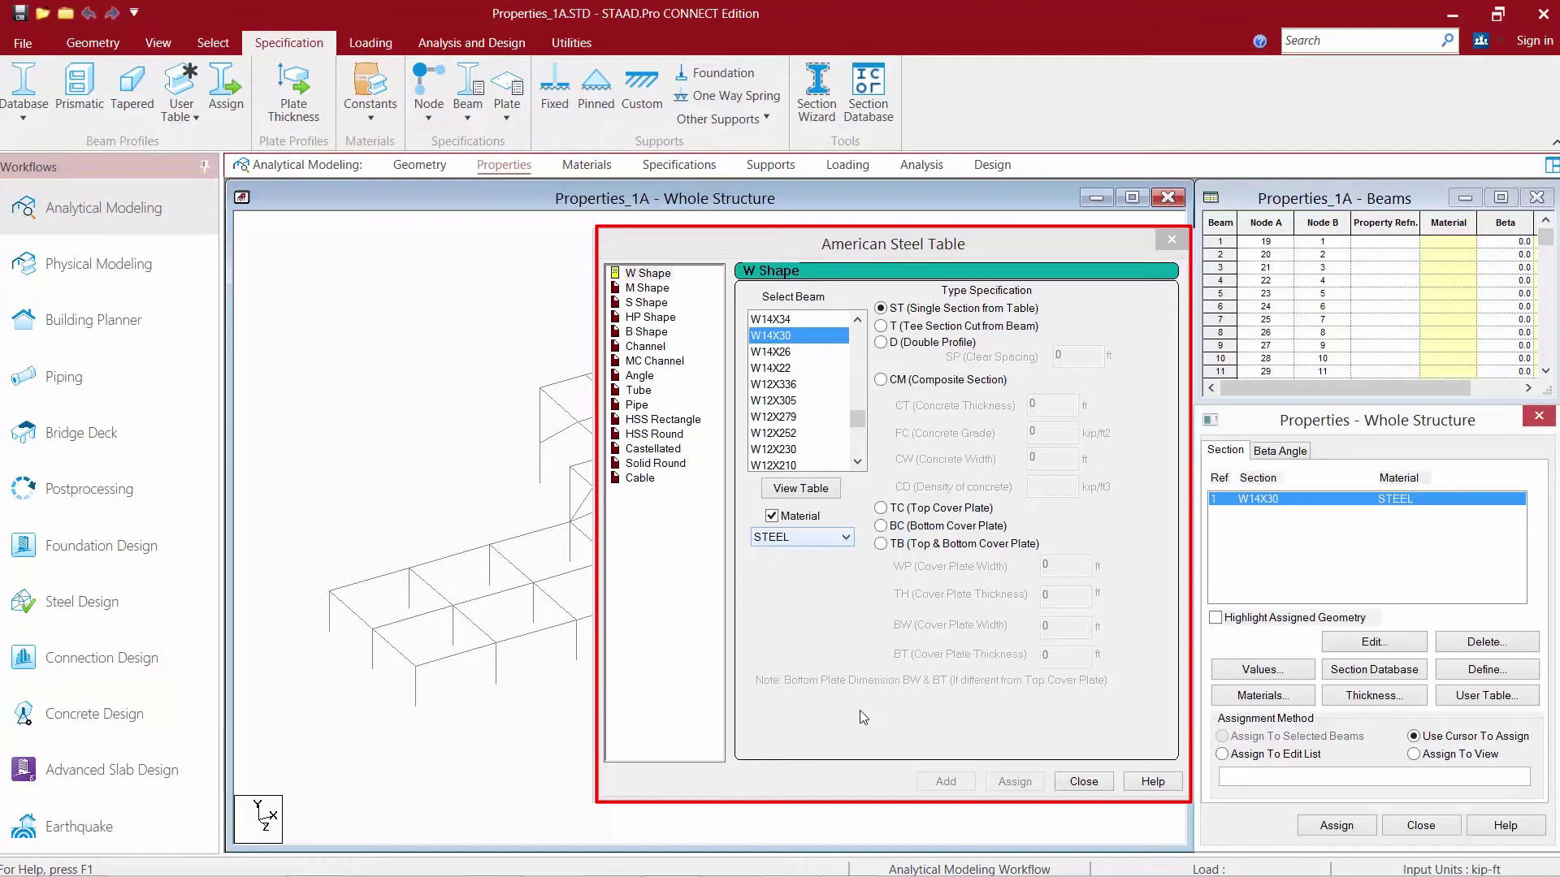
Add the W shape W18X35 with STEEL material to the section properties
{"action": "left_click", "coordinate": [857, 321]}
{"action": "left_click_drag", "start_coordinate": [860, 325], "coordinate": [860, 324]}
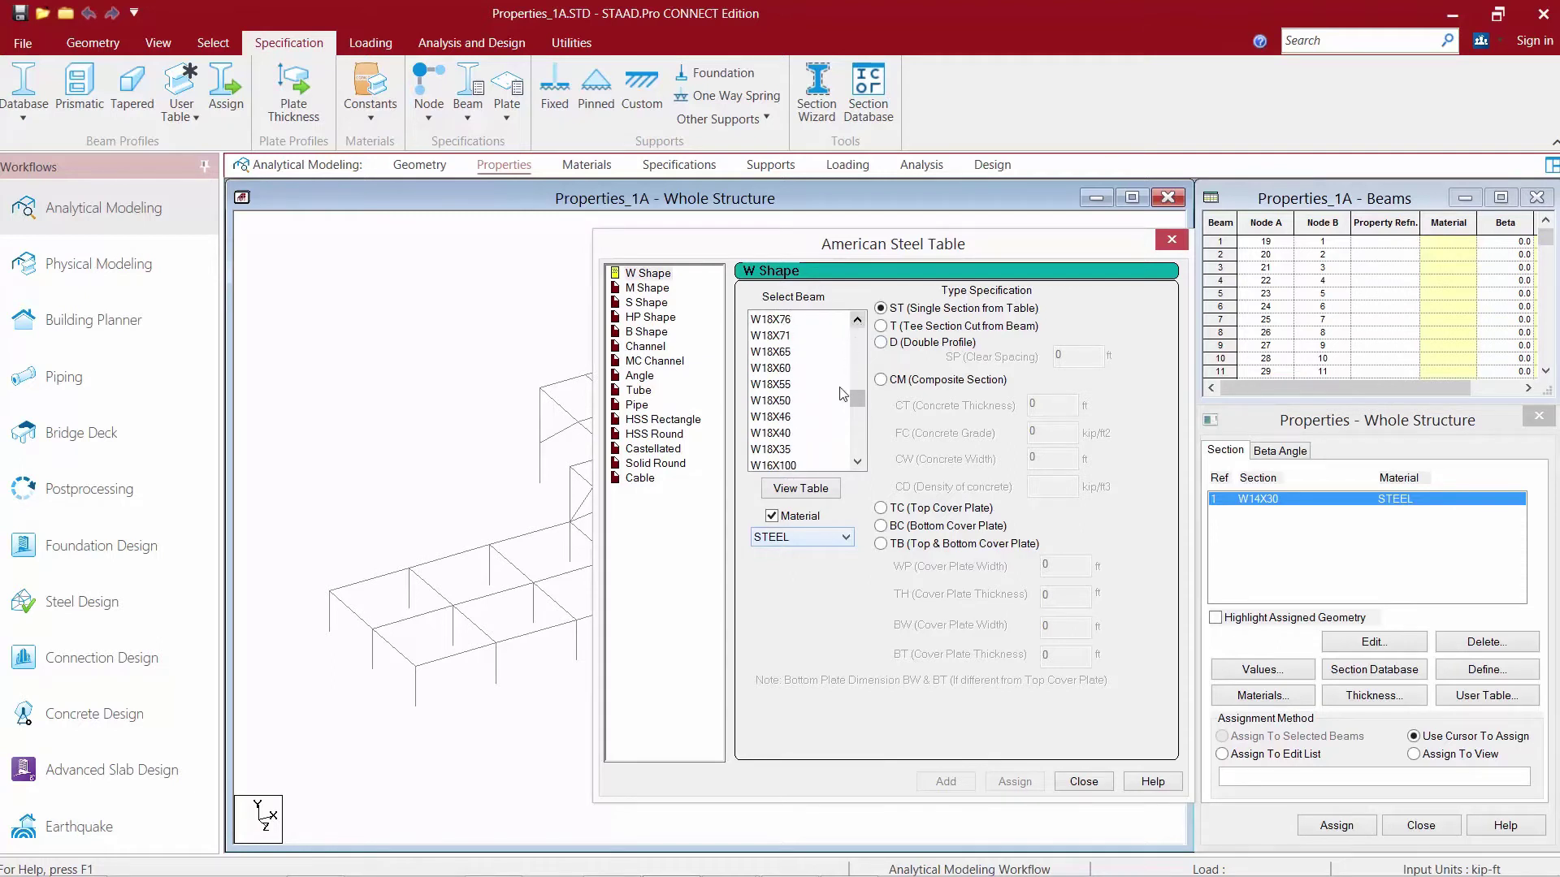
{"action": "left_click", "coordinate": [801, 449]}
{"action": "left_click", "coordinate": [945, 781]}
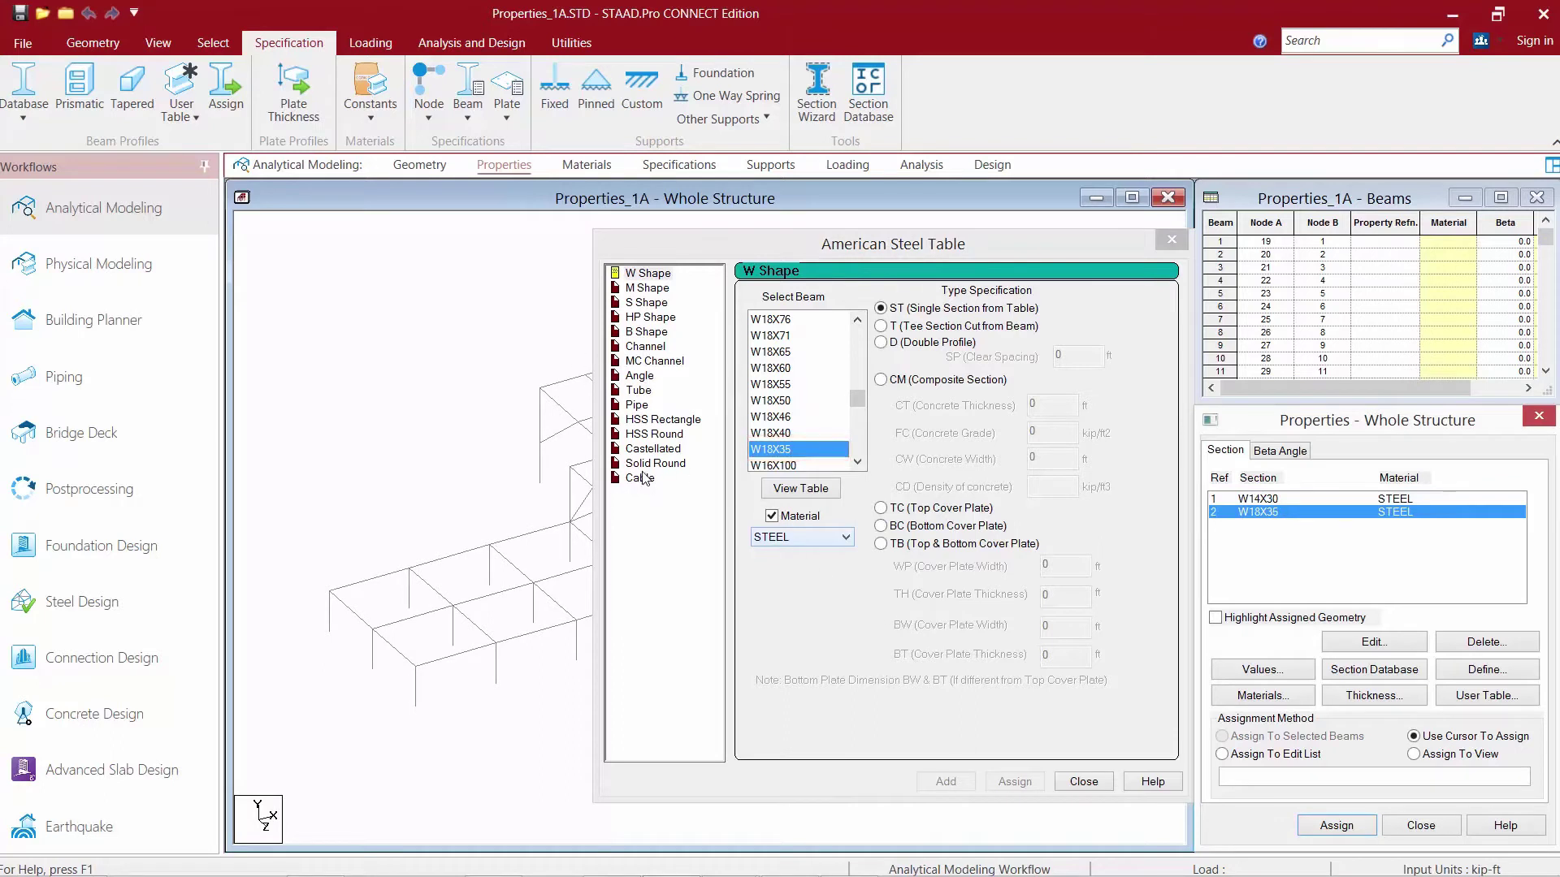
Add the HSS Rectangle profile HSST10X10X0.375 with STEEL material to the section properties
{"action": "left_click", "coordinate": [640, 420]}
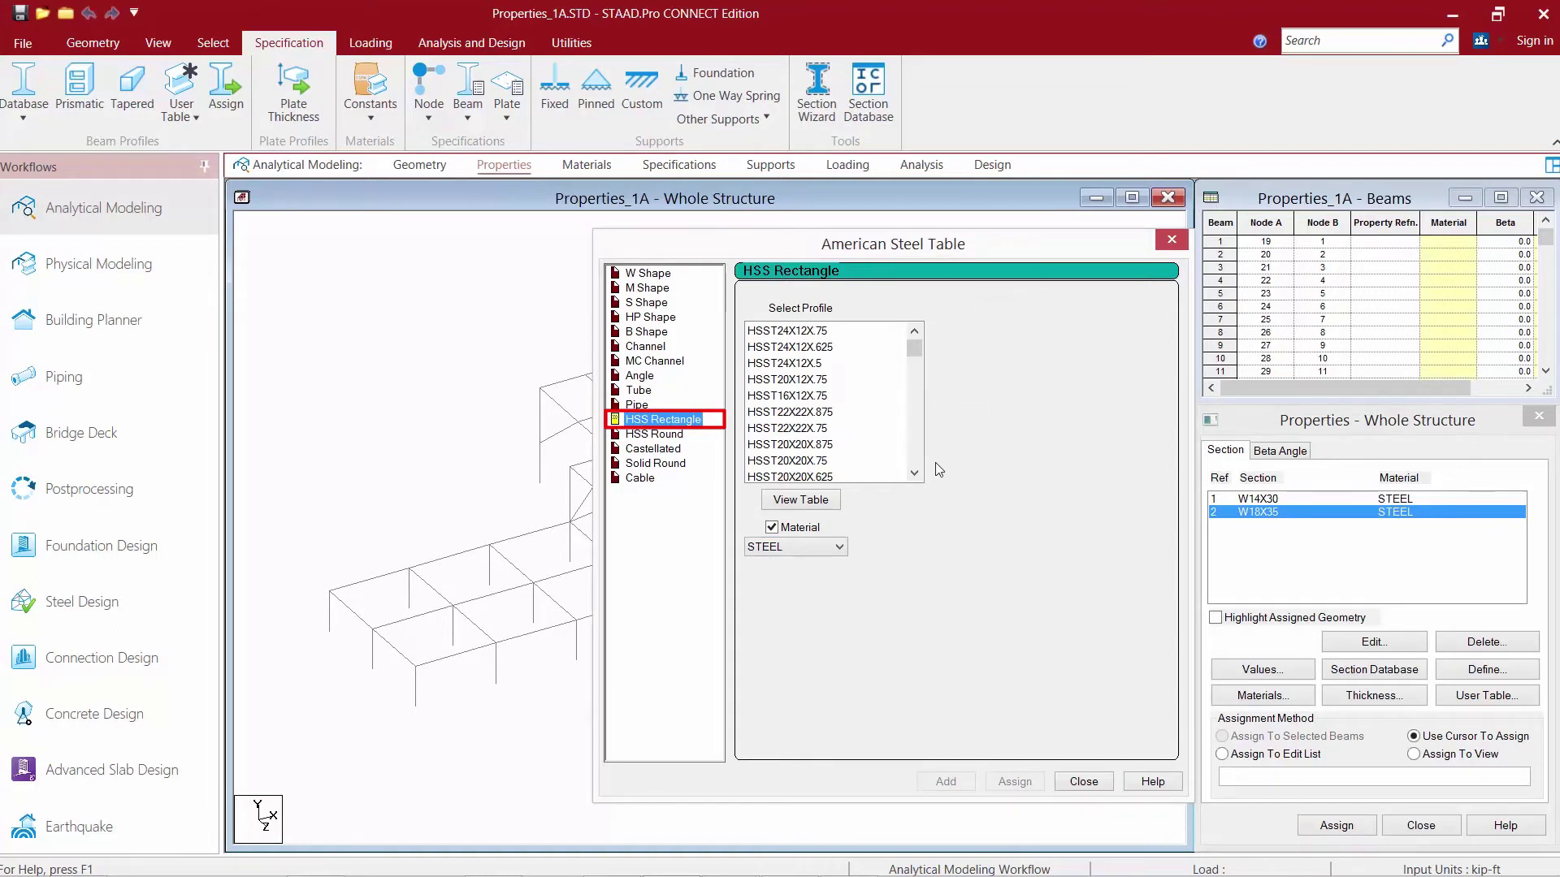
{"action": "scroll", "coordinate": [918, 459], "scroll_direction": "down", "scroll_amount": 3}
{"action": "scroll", "coordinate": [918, 459], "scroll_direction": "down", "scroll_amount": 10}
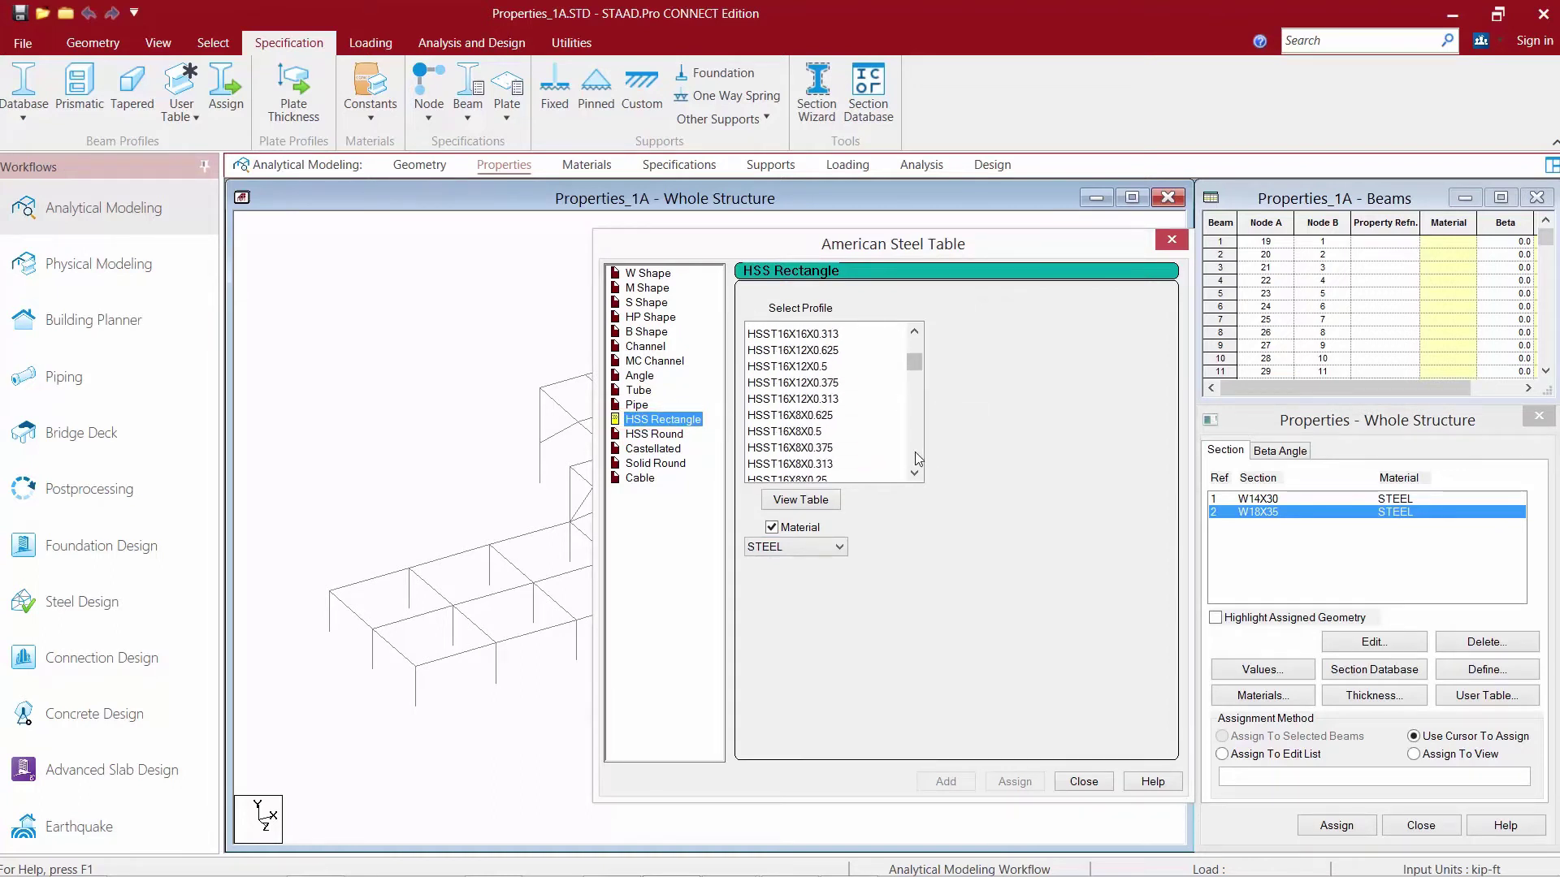
{"action": "scroll", "coordinate": [918, 459], "scroll_direction": "down", "scroll_amount": 10}
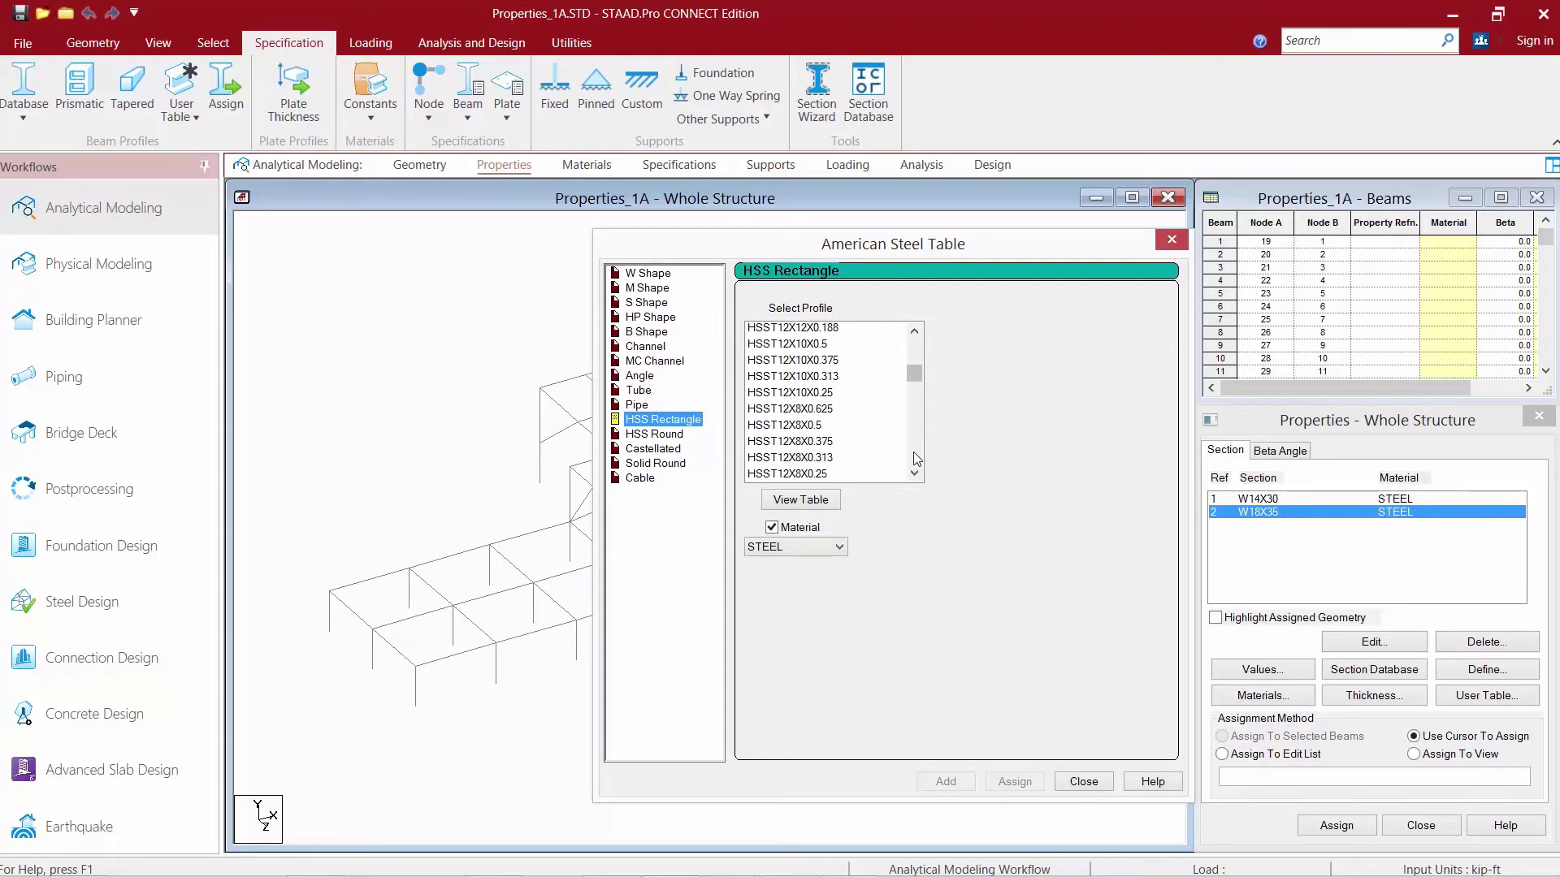
{"action": "scroll", "coordinate": [918, 459], "scroll_direction": "down", "scroll_amount": 2}
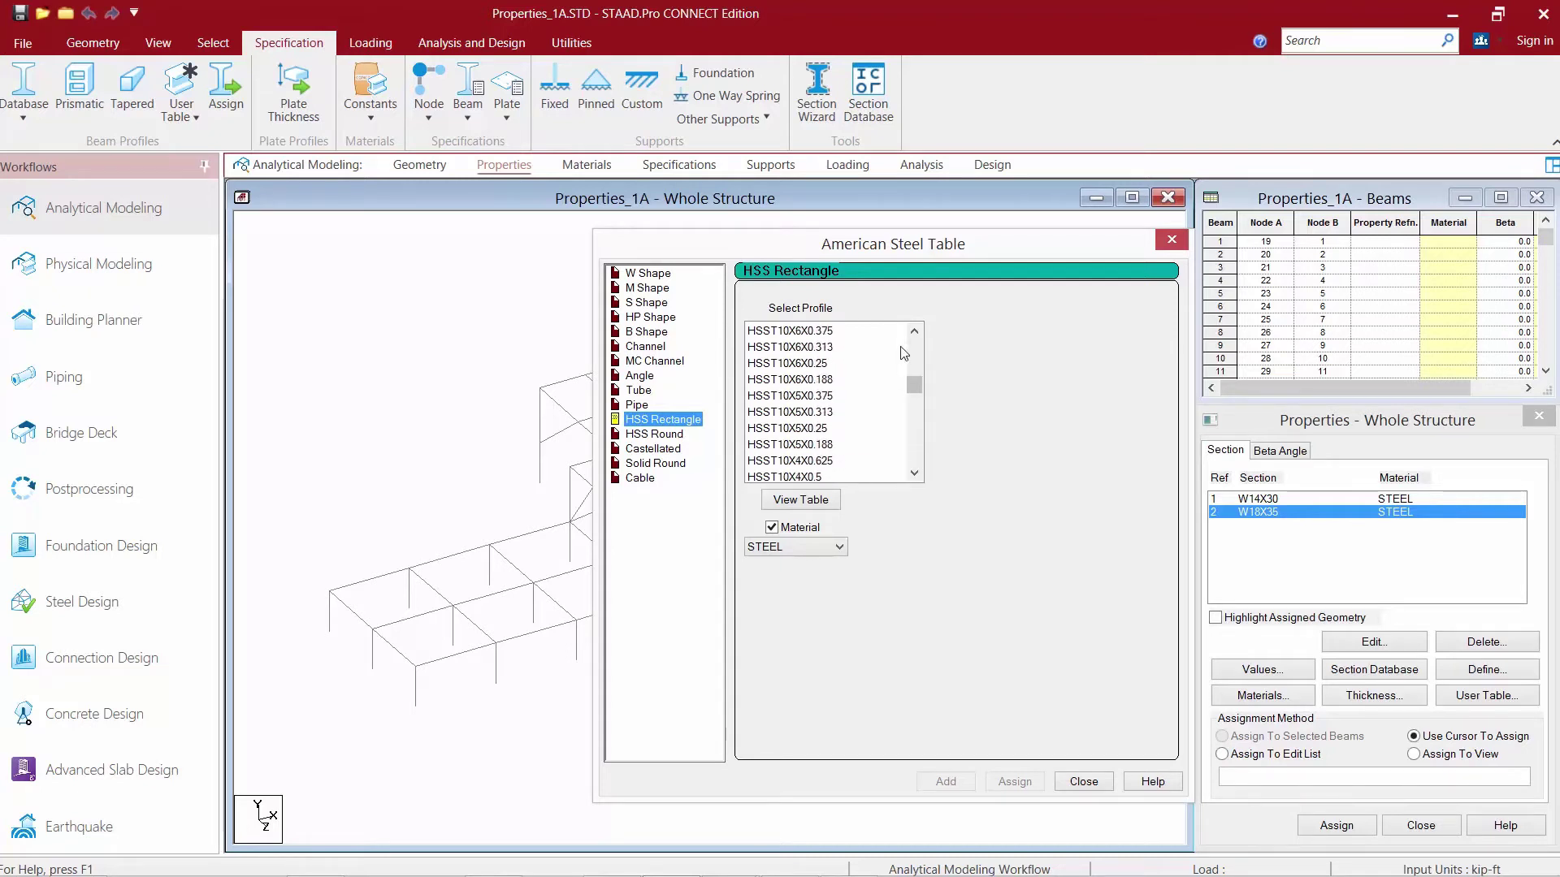
{"action": "scroll", "coordinate": [916, 358], "scroll_direction": "down", "scroll_amount": 5}
{"action": "scroll", "coordinate": [915, 358], "scroll_direction": "up", "scroll_amount": 2}
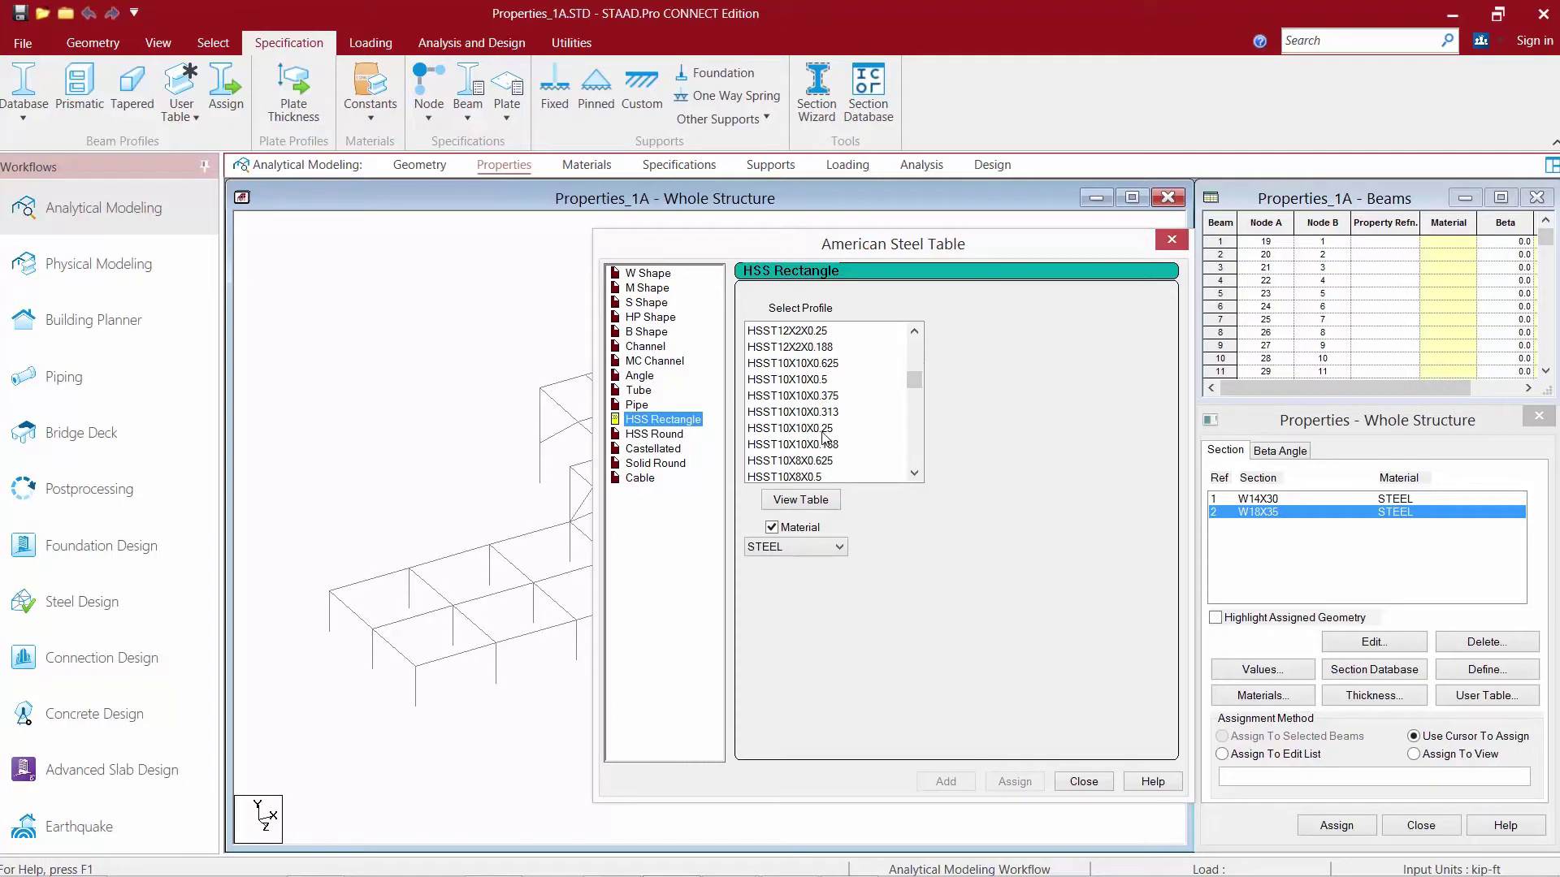
{"action": "left_click", "coordinate": [825, 396]}
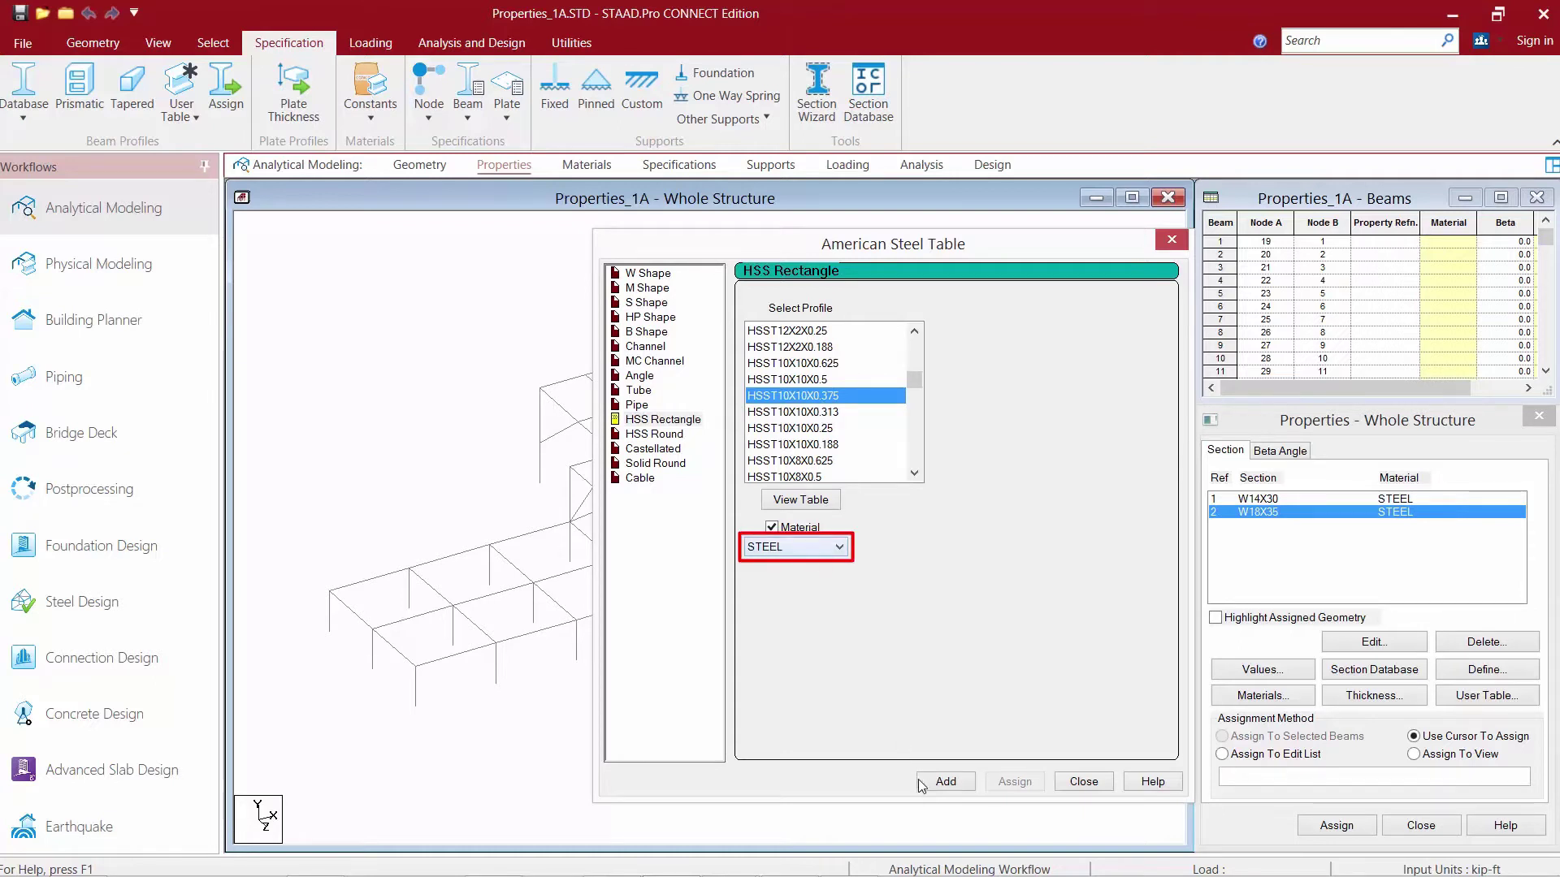
{"action": "left_click", "coordinate": [945, 782]}
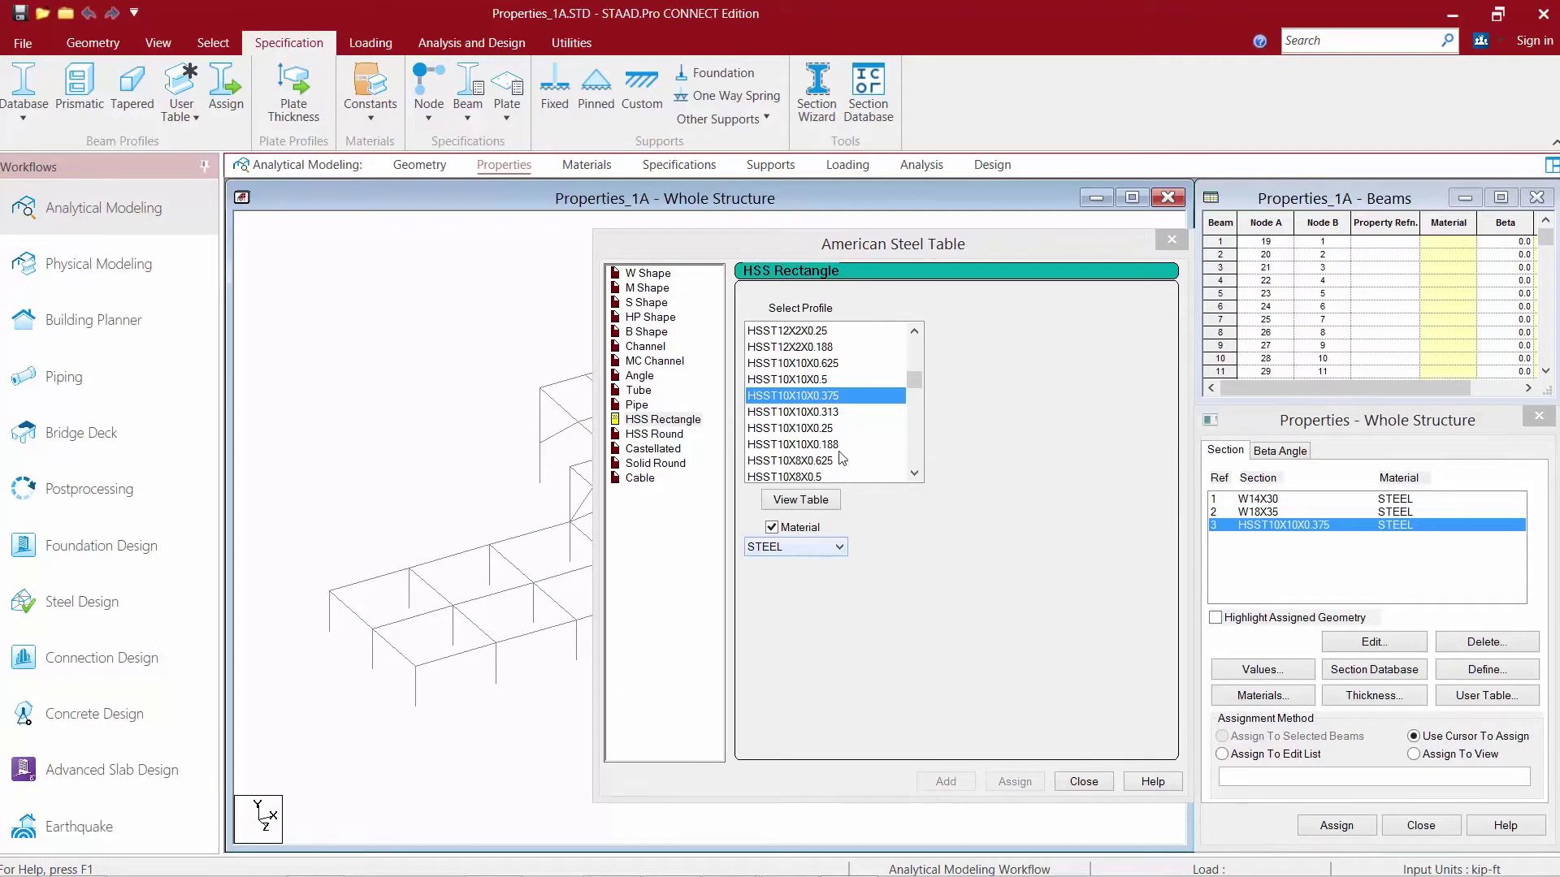
Add the single angle L40356 with STEEL material to the section properties and close the American Steel Table
{"action": "left_click", "coordinate": [636, 376]}
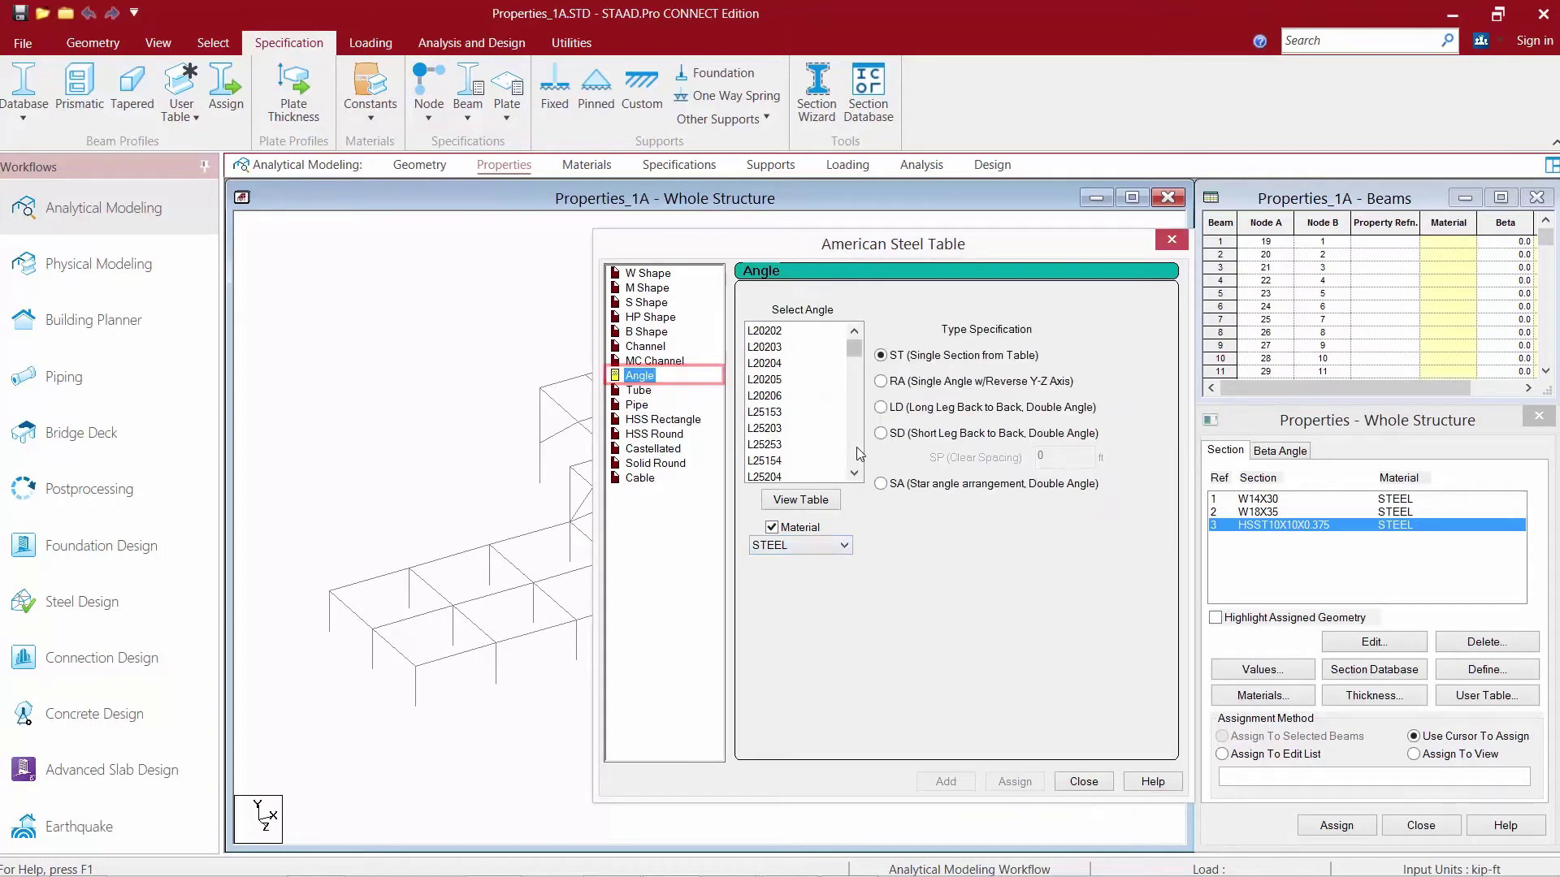
{"action": "scroll", "coordinate": [857, 449], "scroll_direction": "down", "scroll_amount": 3}
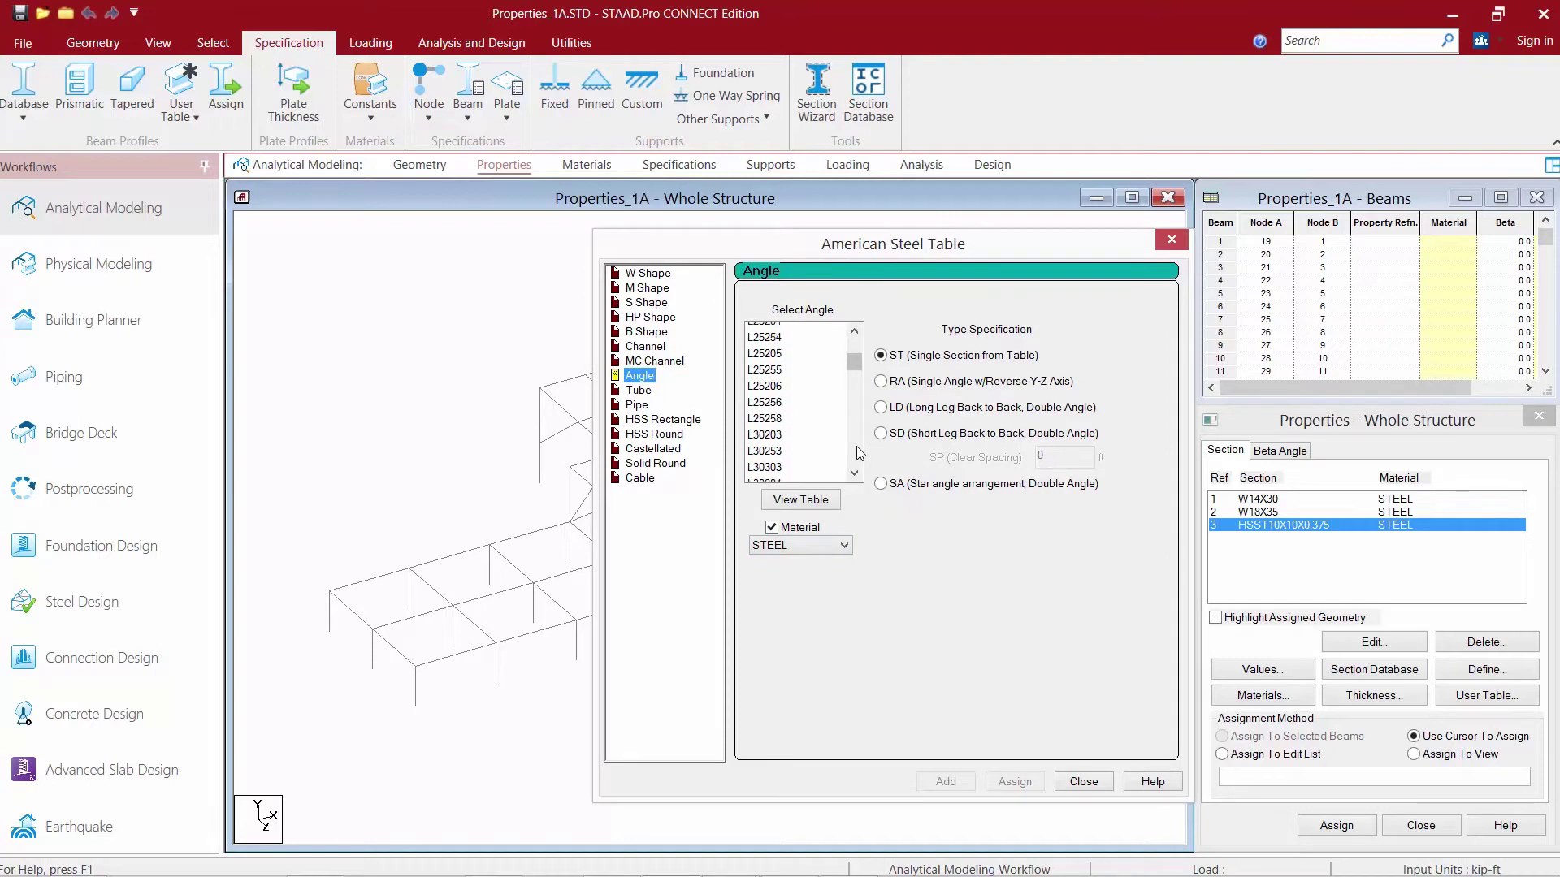
{"action": "scroll", "coordinate": [860, 452], "scroll_direction": "down", "scroll_amount": 8}
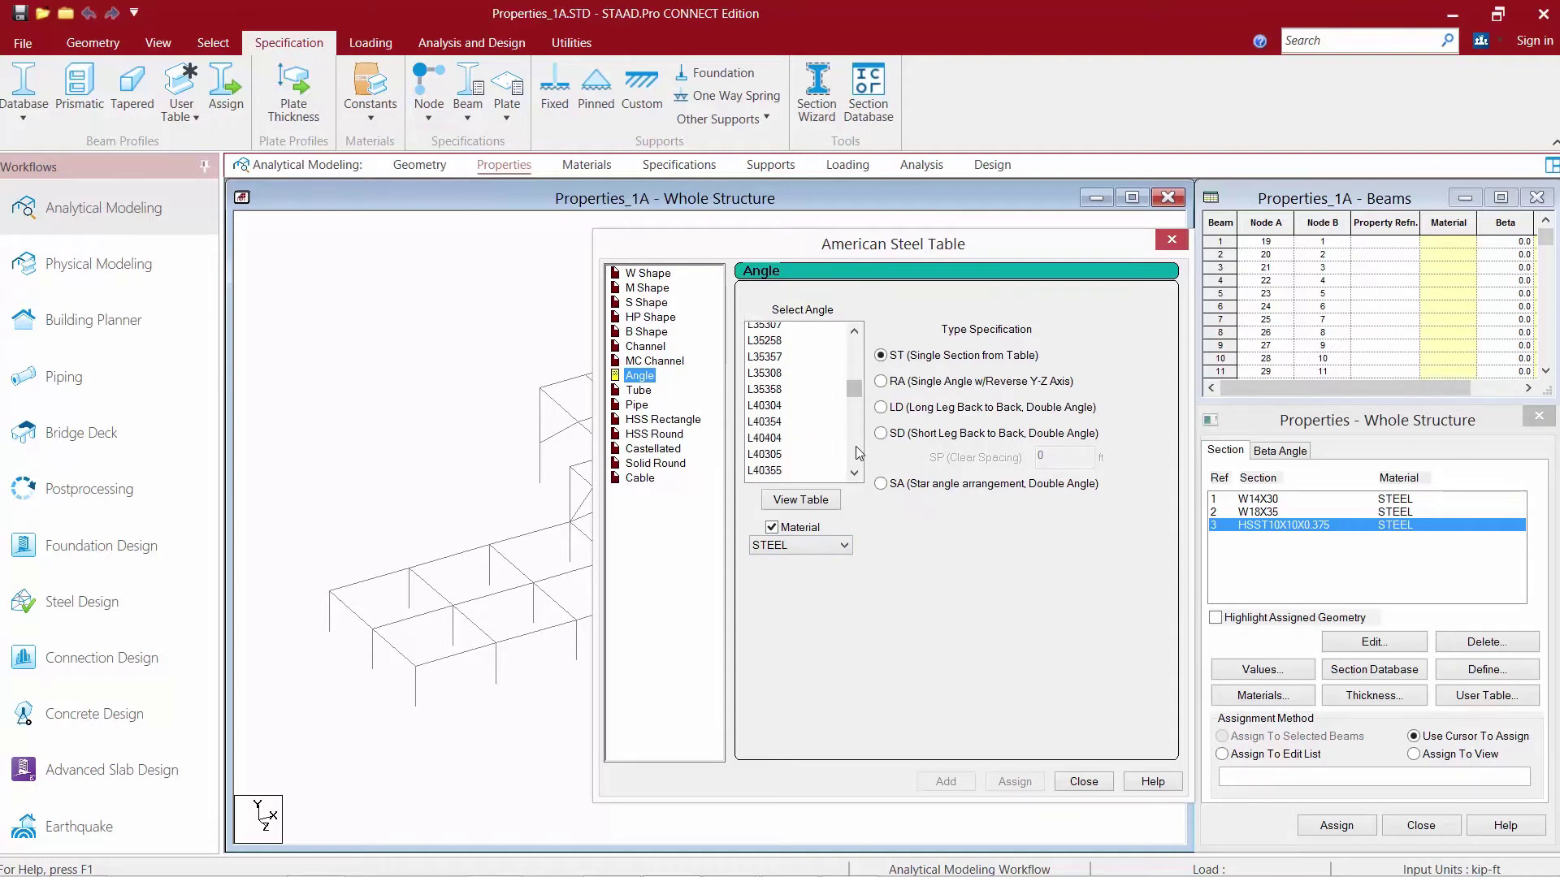
{"action": "scroll", "coordinate": [859, 453], "scroll_direction": "down", "scroll_amount": 2}
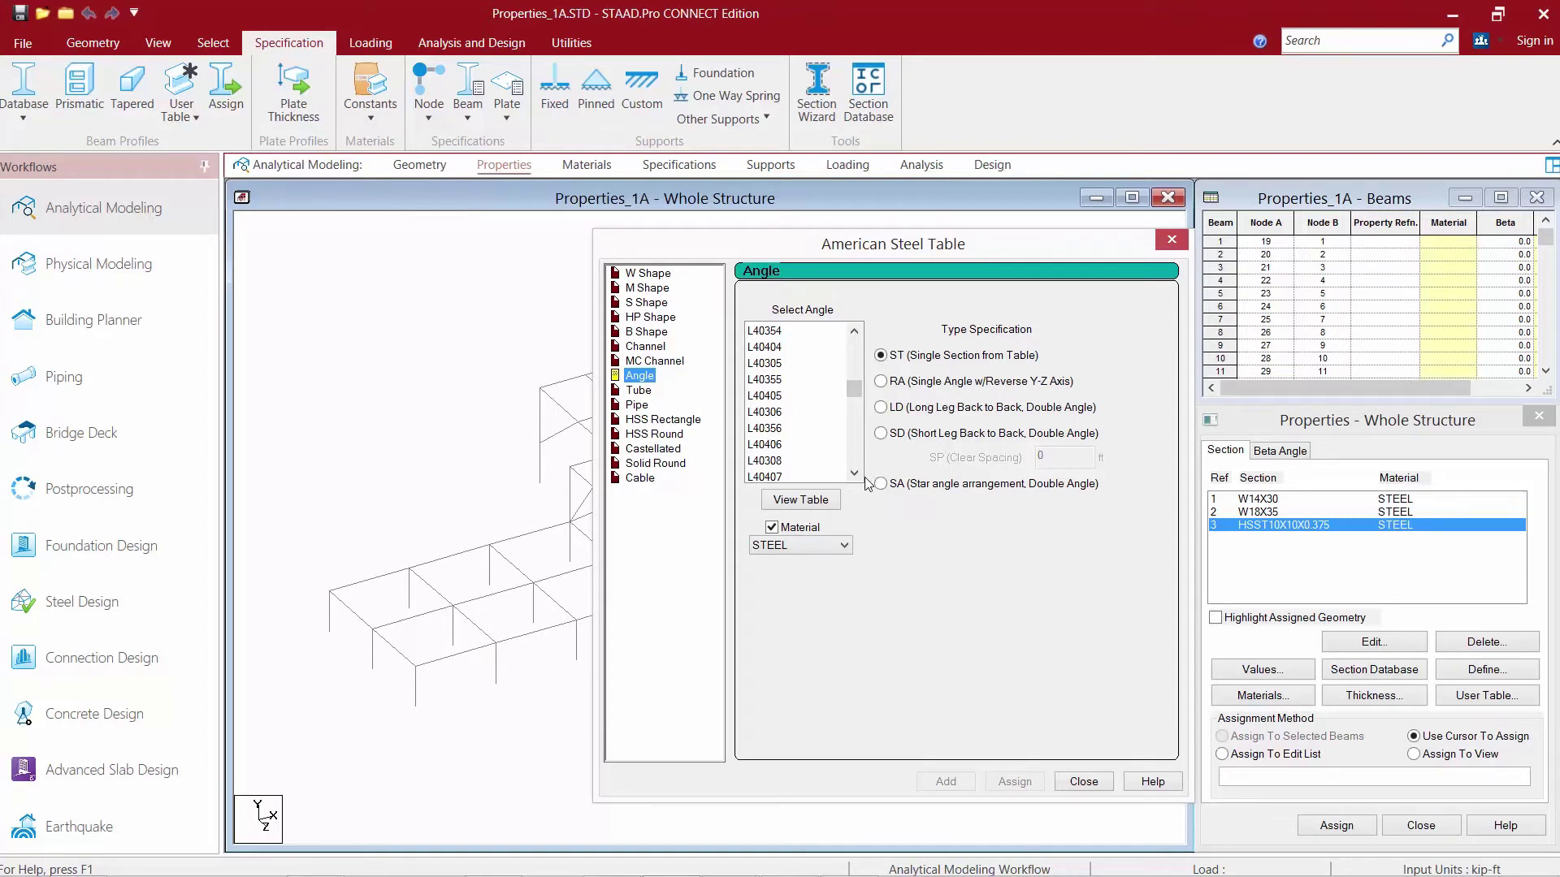
{"action": "left_click", "coordinate": [776, 428]}
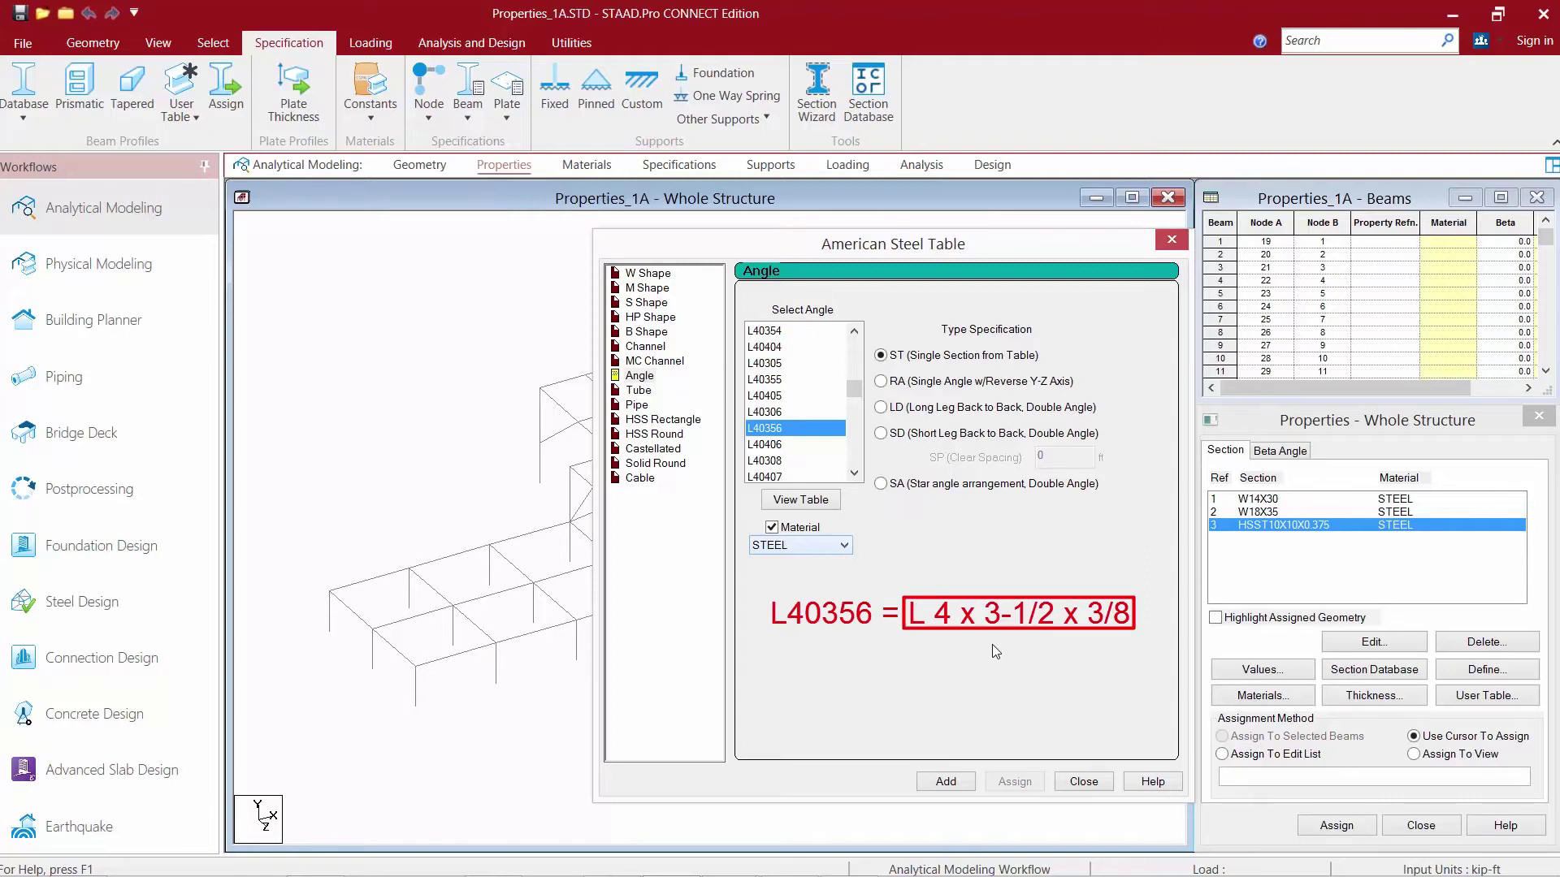
{"action": "left_click", "coordinate": [956, 783]}
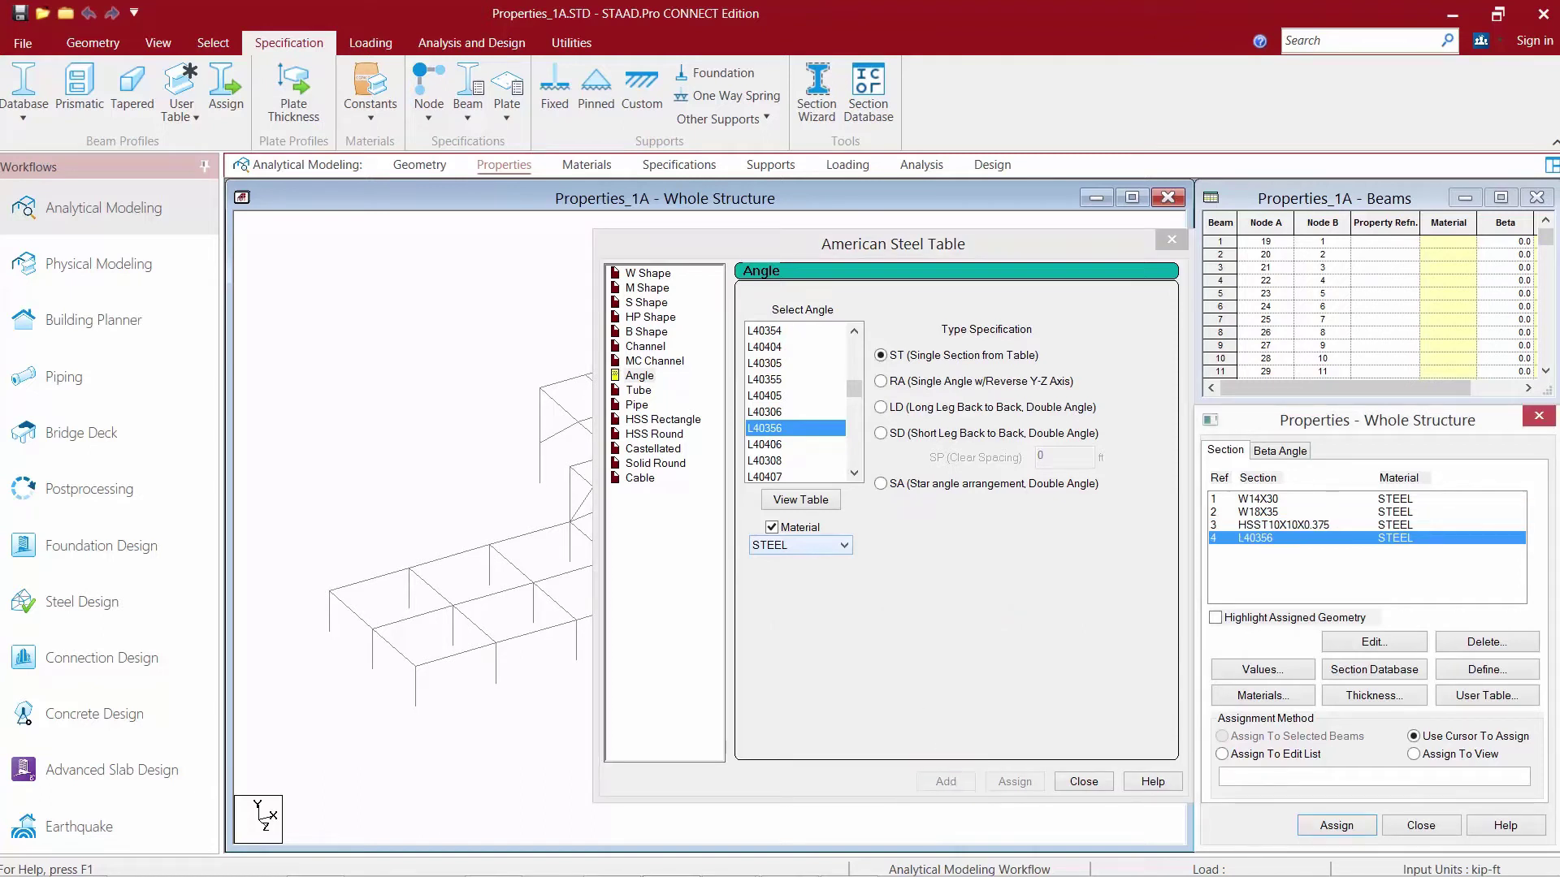
{"action": "left_click", "coordinate": [1082, 781]}
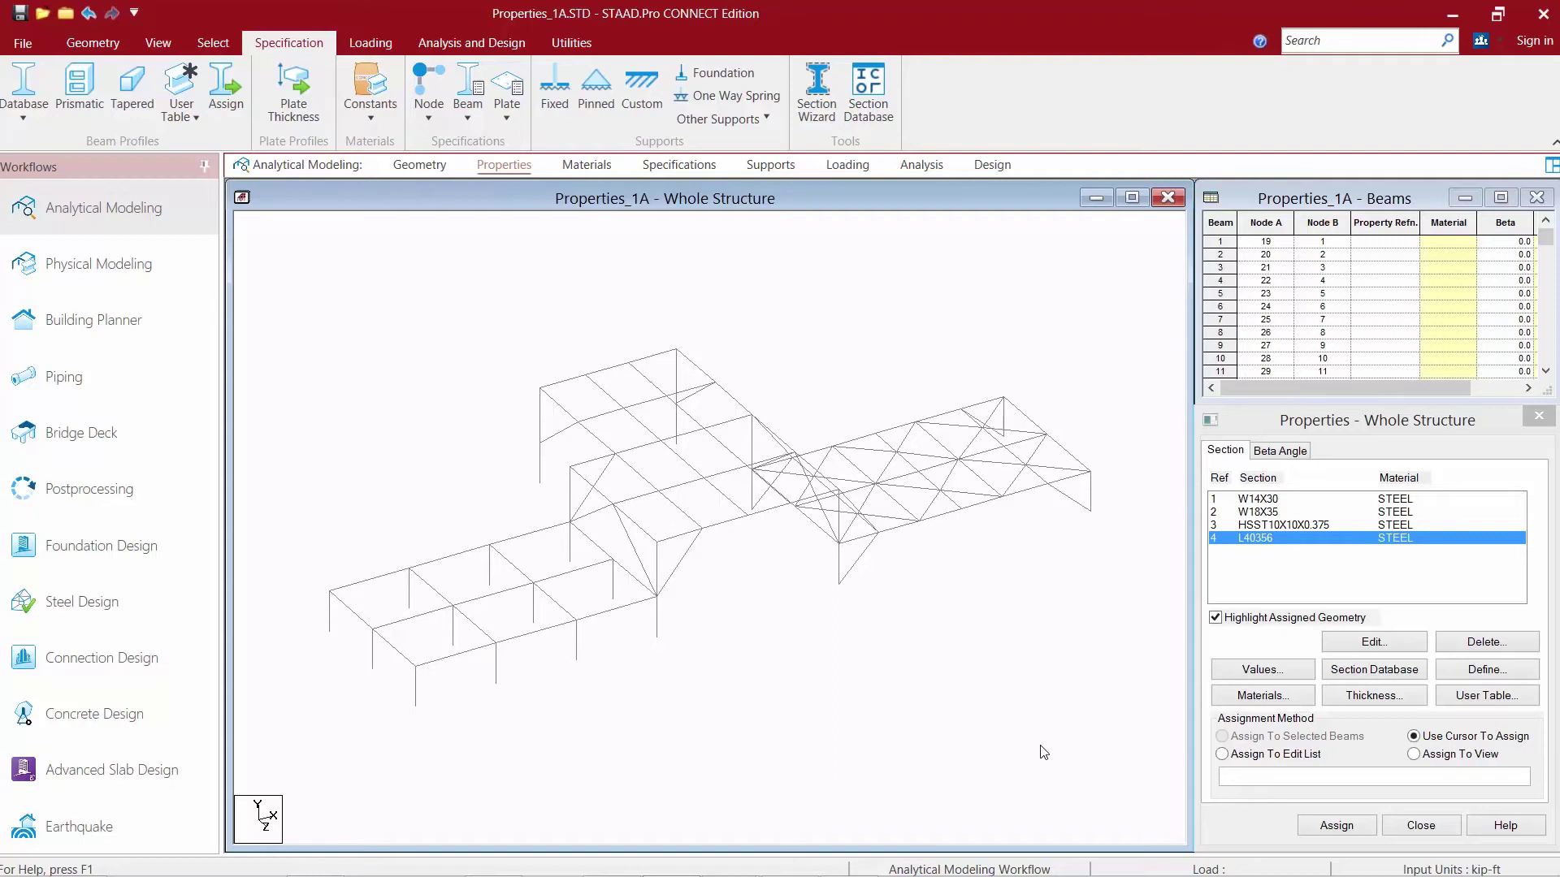
Assign the W14X30 section to all members of the _STEELBEAMS group, using the Assign To Selected Beams method
{"action": "left_click", "coordinate": [1269, 501]}
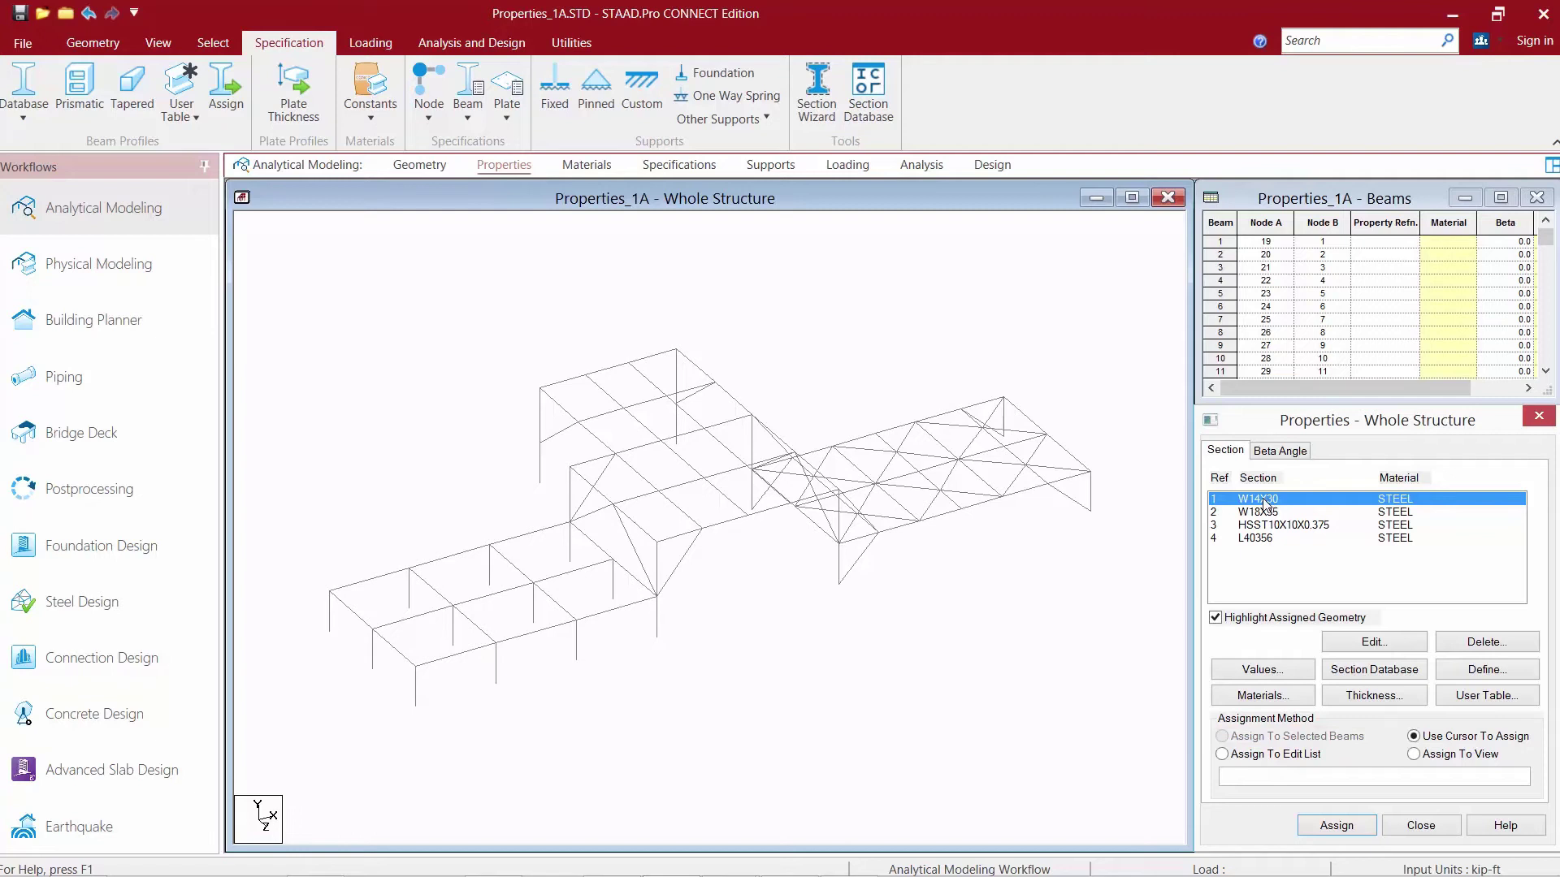
{"action": "left_click", "coordinate": [214, 45]}
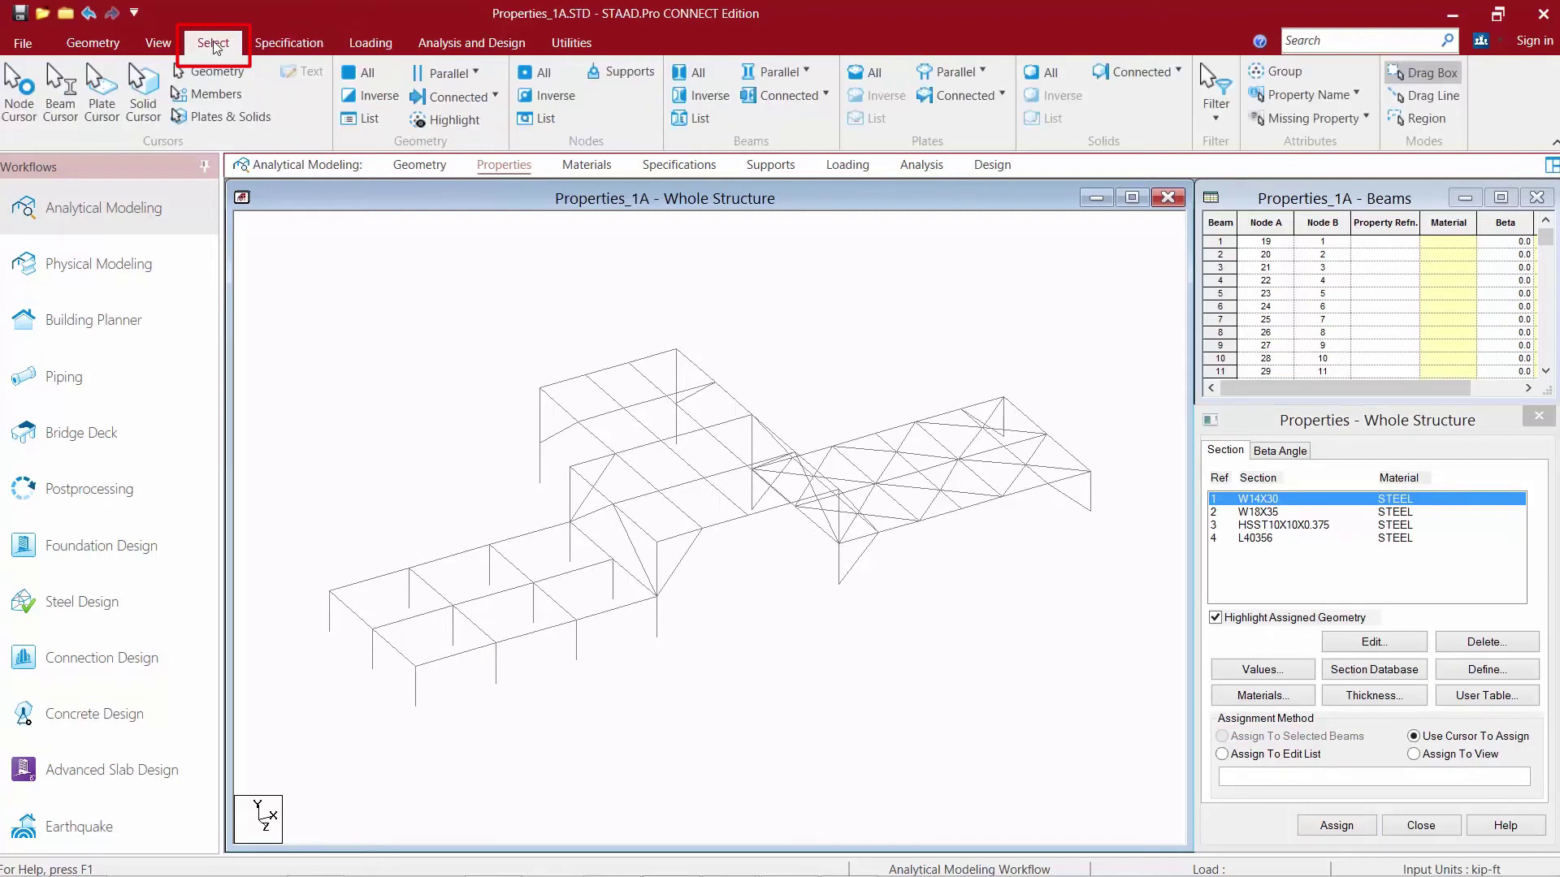
{"action": "left_click", "coordinate": [1280, 73]}
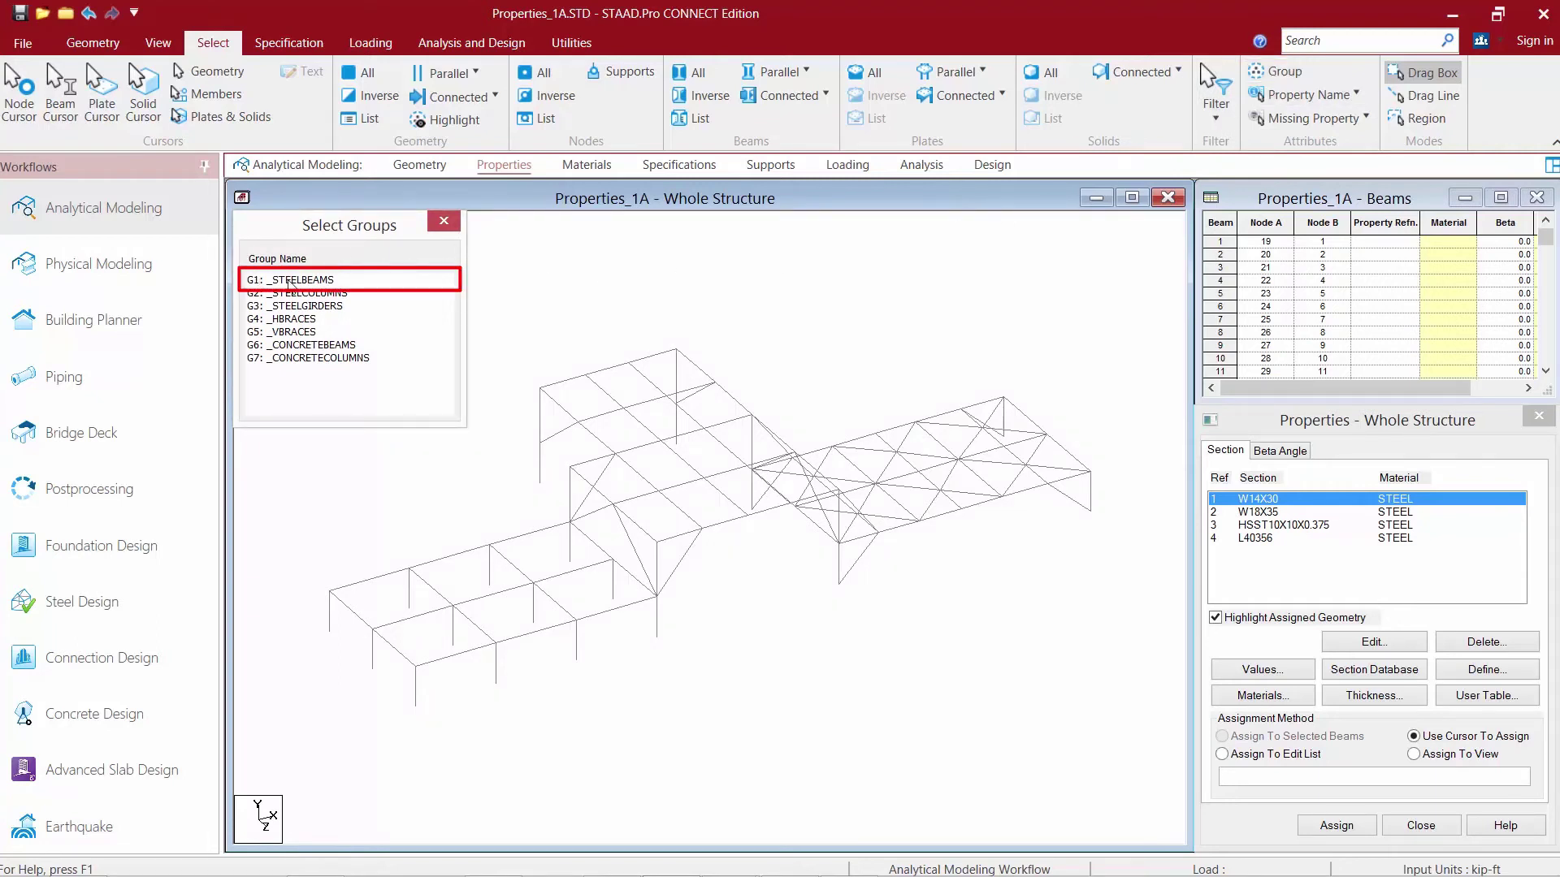
{"action": "left_click", "coordinate": [290, 281]}
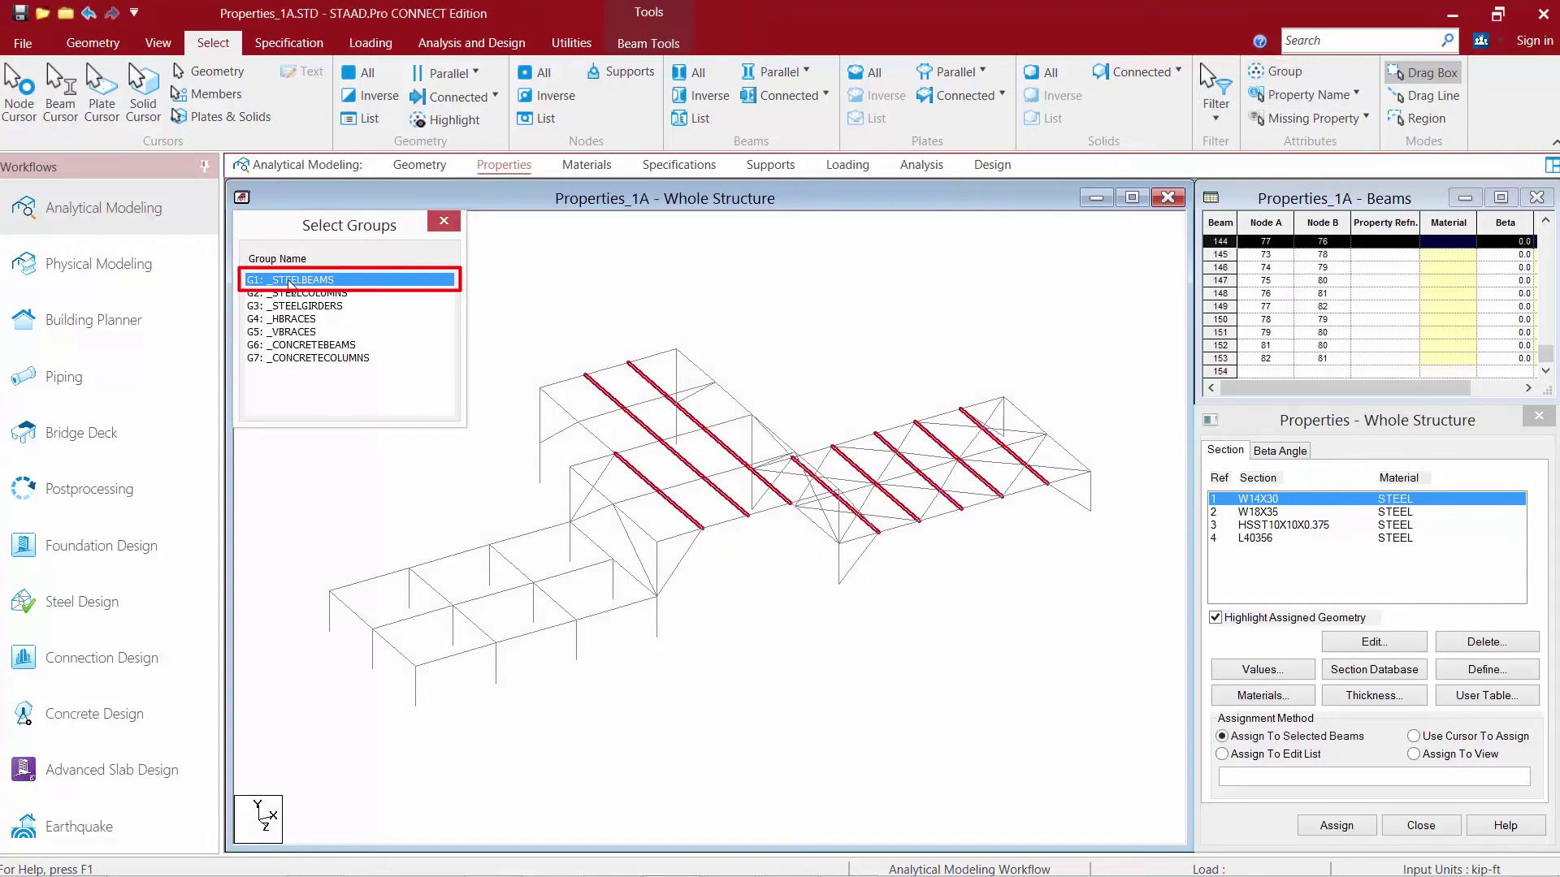
{"action": "left_click", "coordinate": [1327, 827]}
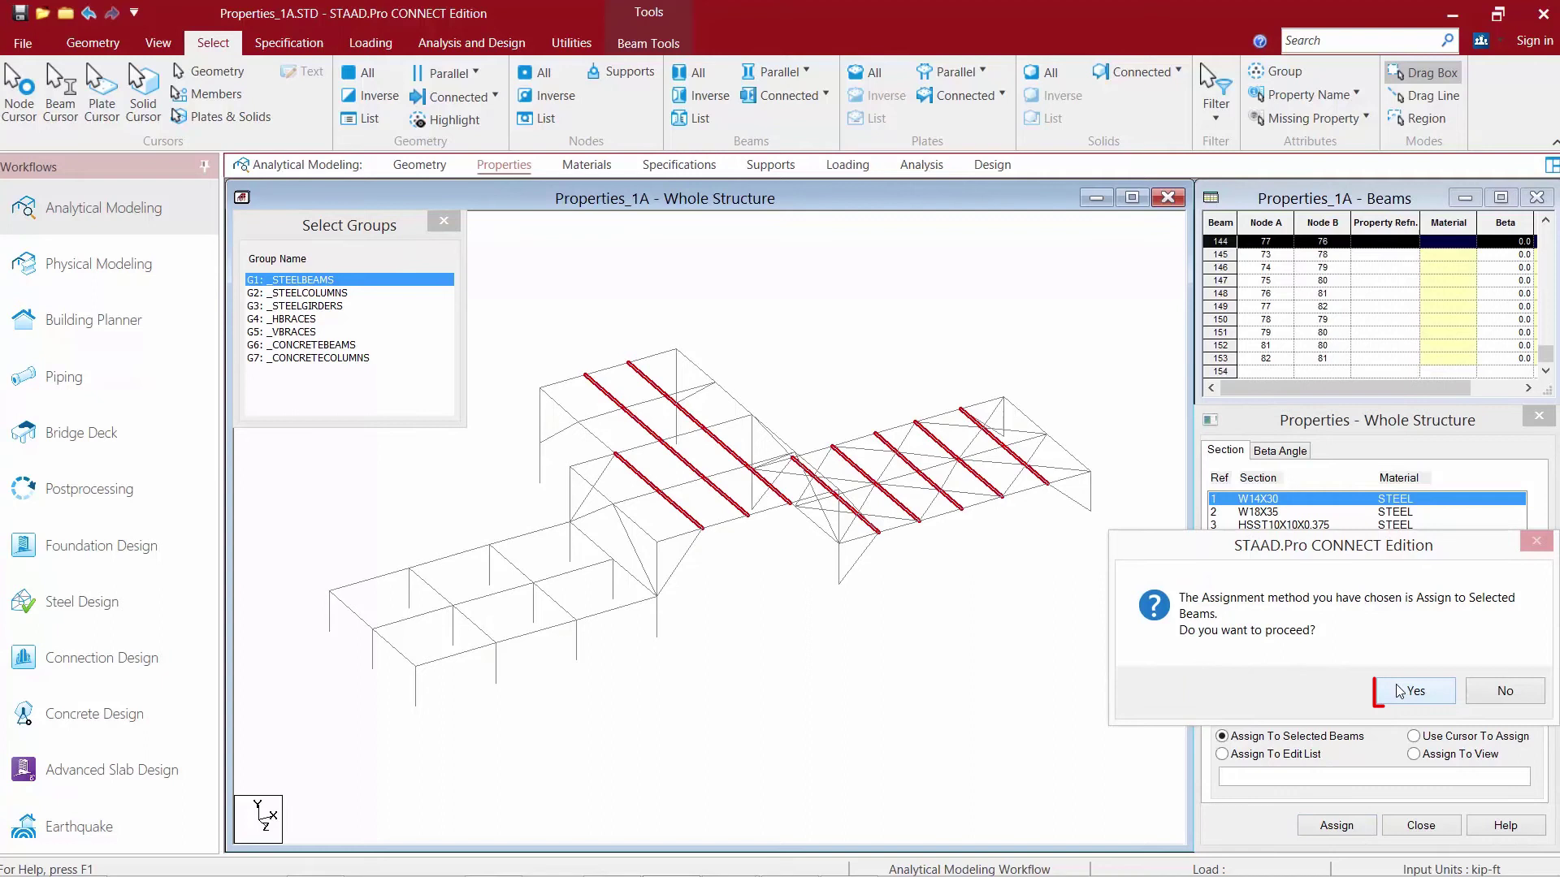
{"action": "left_click", "coordinate": [1398, 691]}
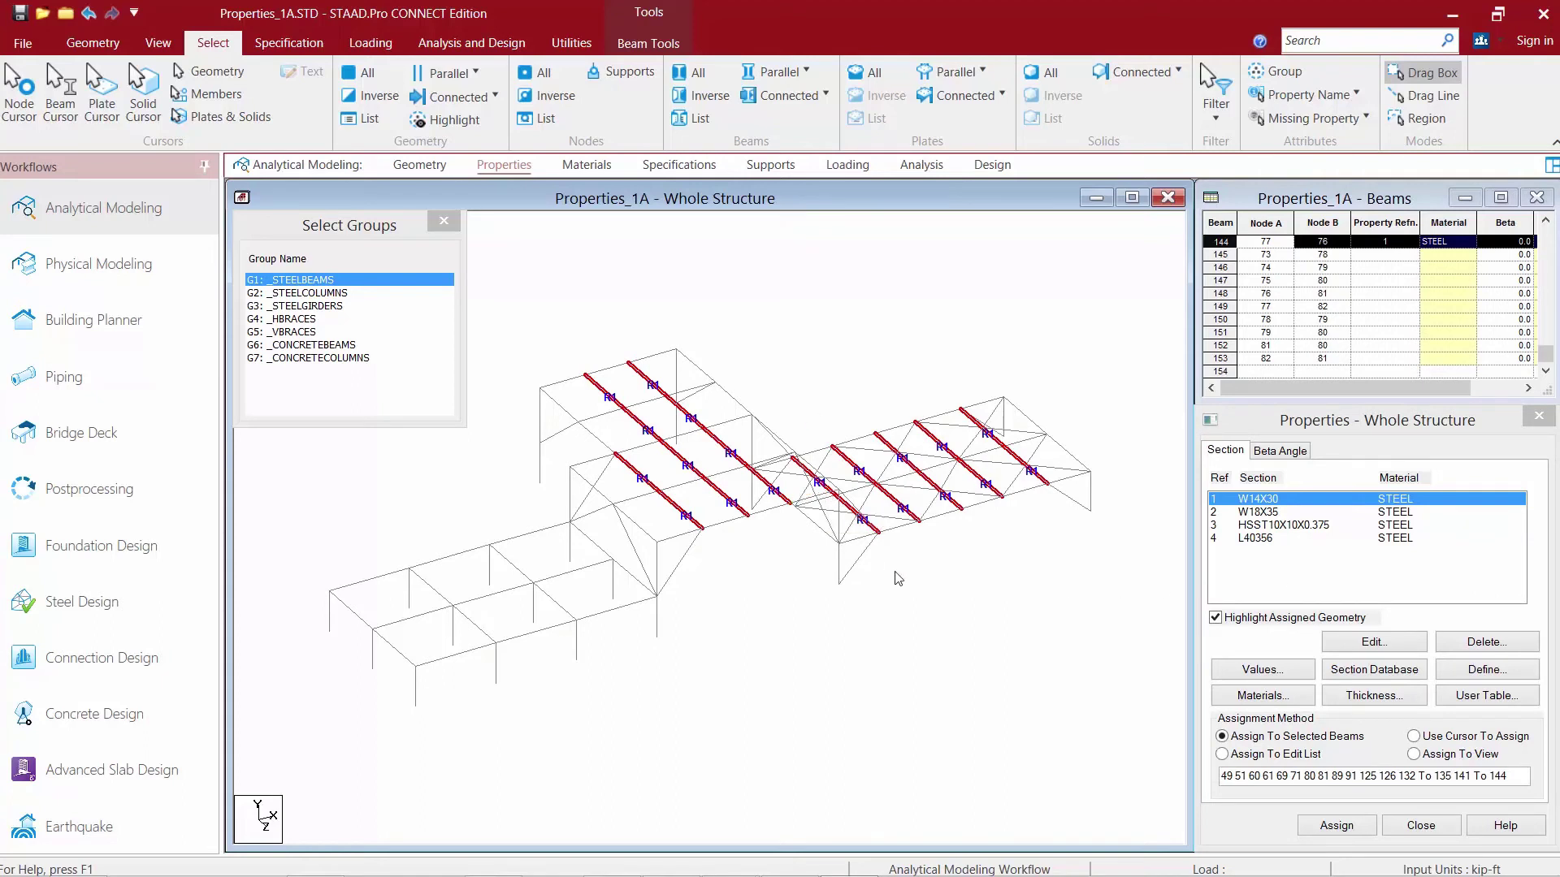
Assign the W18X35 section to only the _STEELGIRDERS group members, using the Assign To Selected Beams method
{"action": "left_click", "coordinate": [1262, 514]}
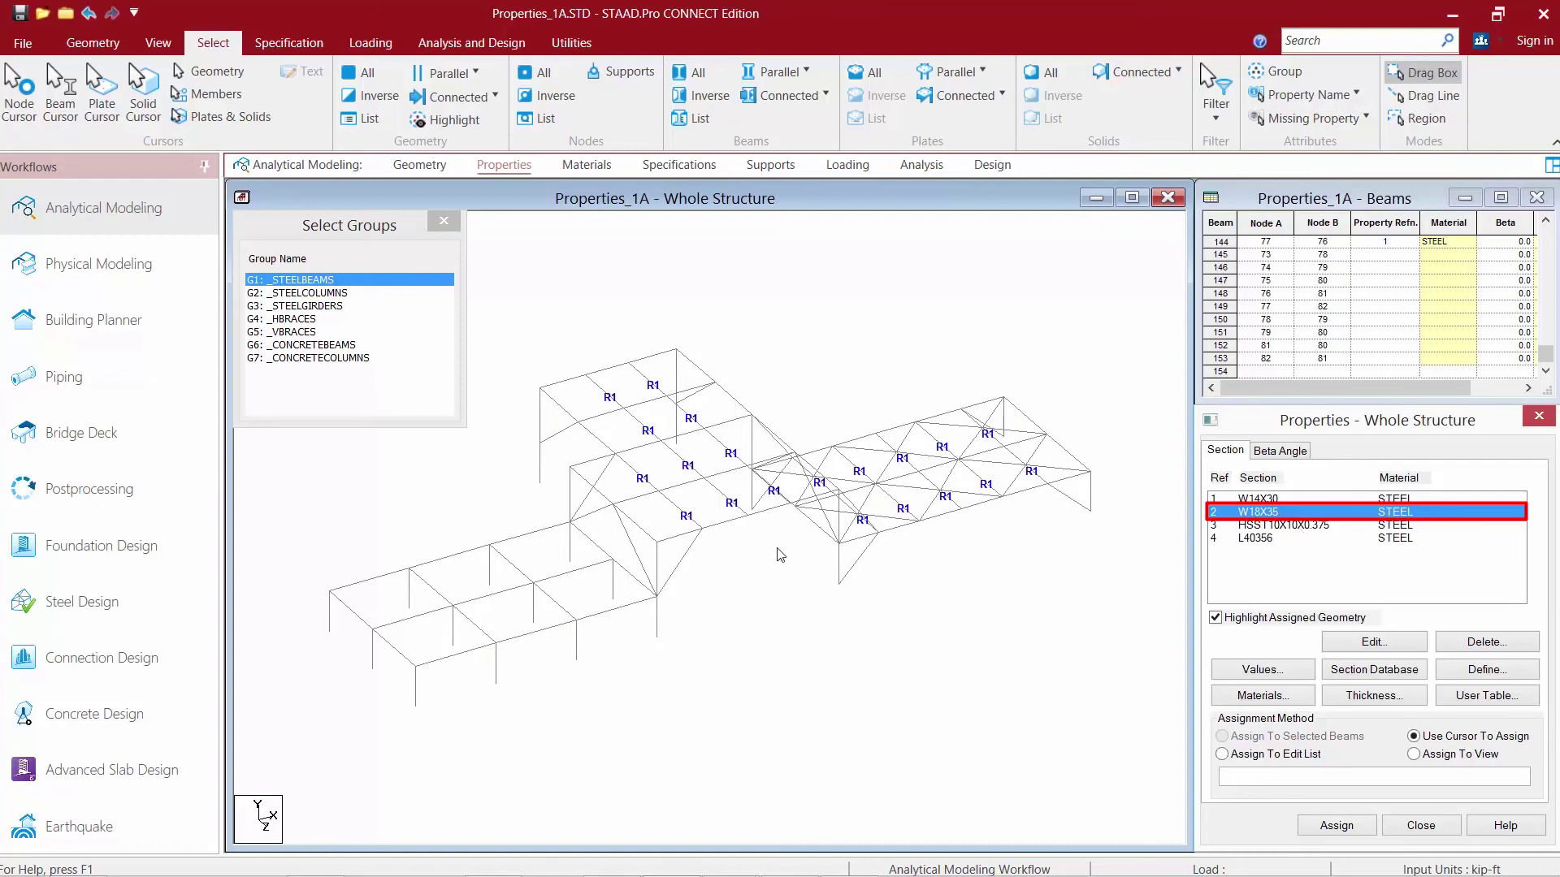
{"action": "left_click", "coordinate": [280, 306]}
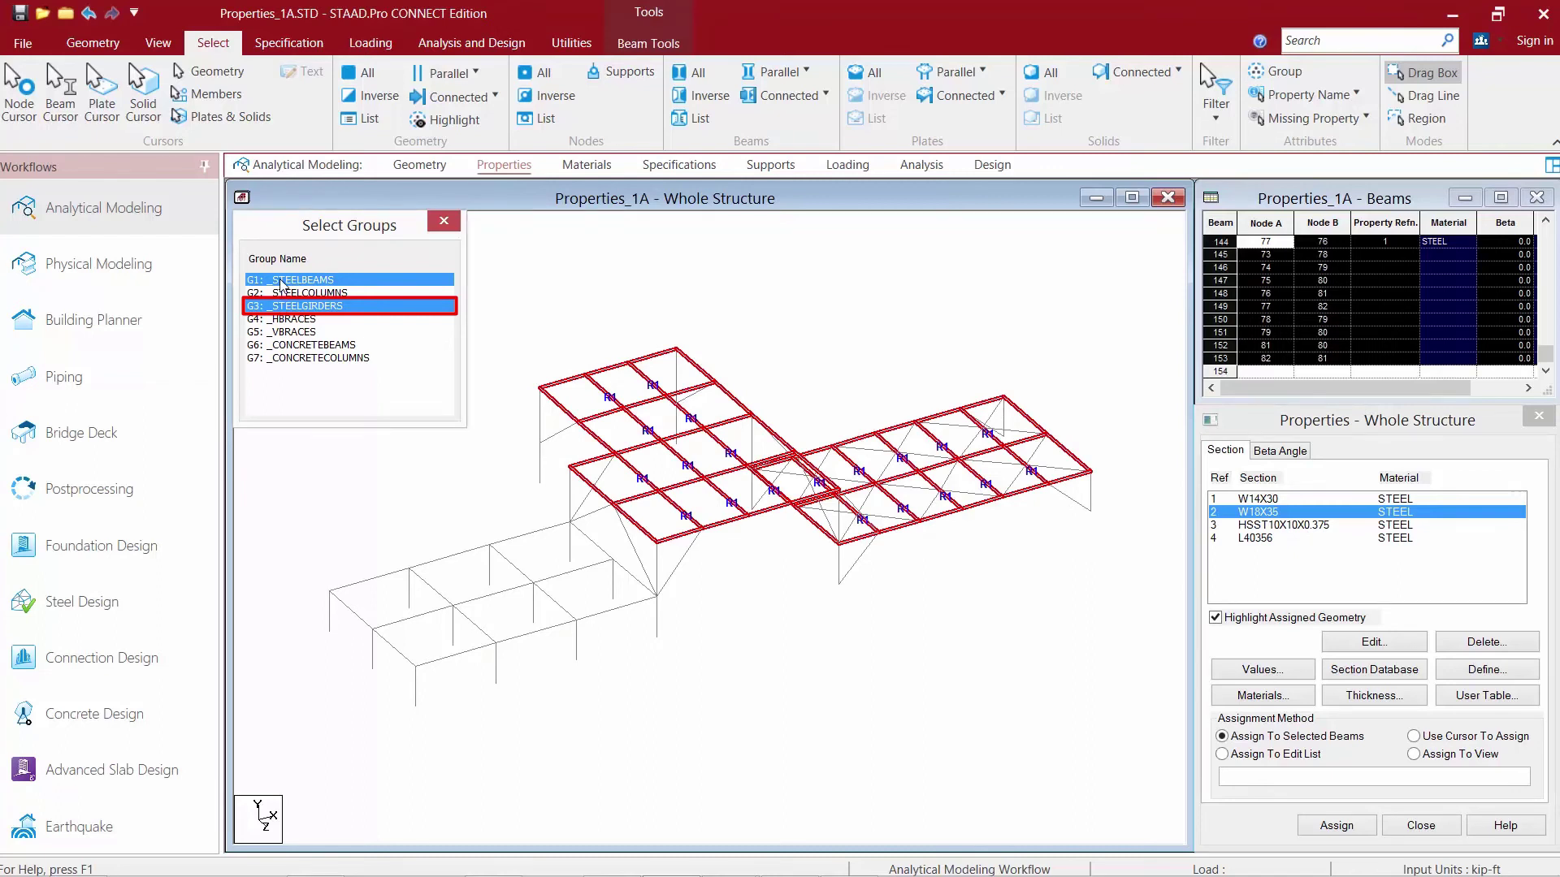
{"action": "left_click", "coordinate": [281, 280]}
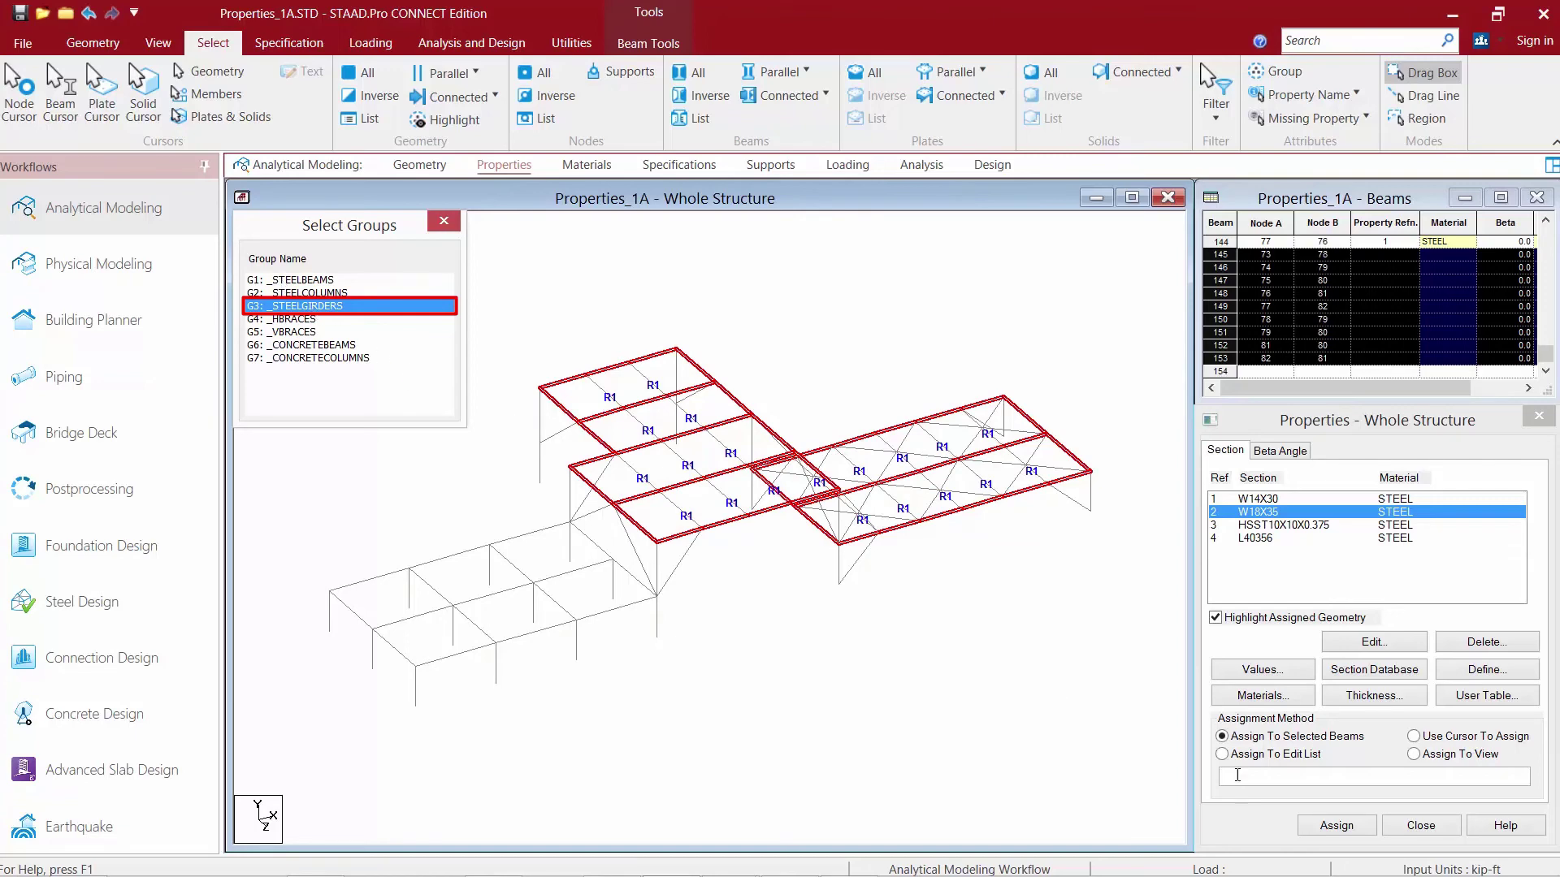
{"action": "left_click", "coordinate": [1341, 827]}
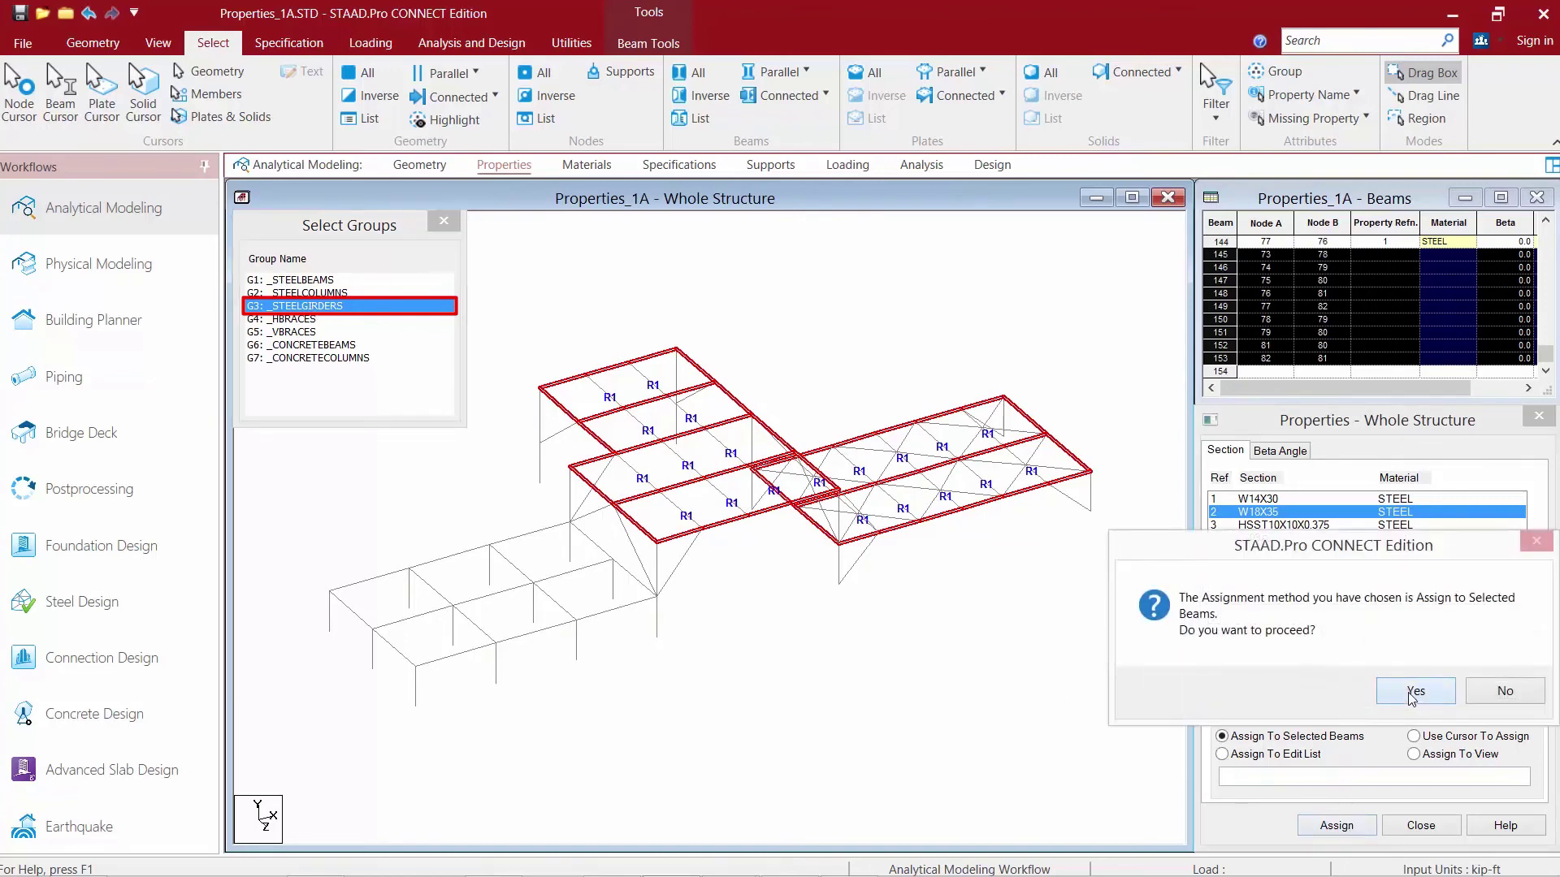
{"action": "left_click", "coordinate": [1413, 689]}
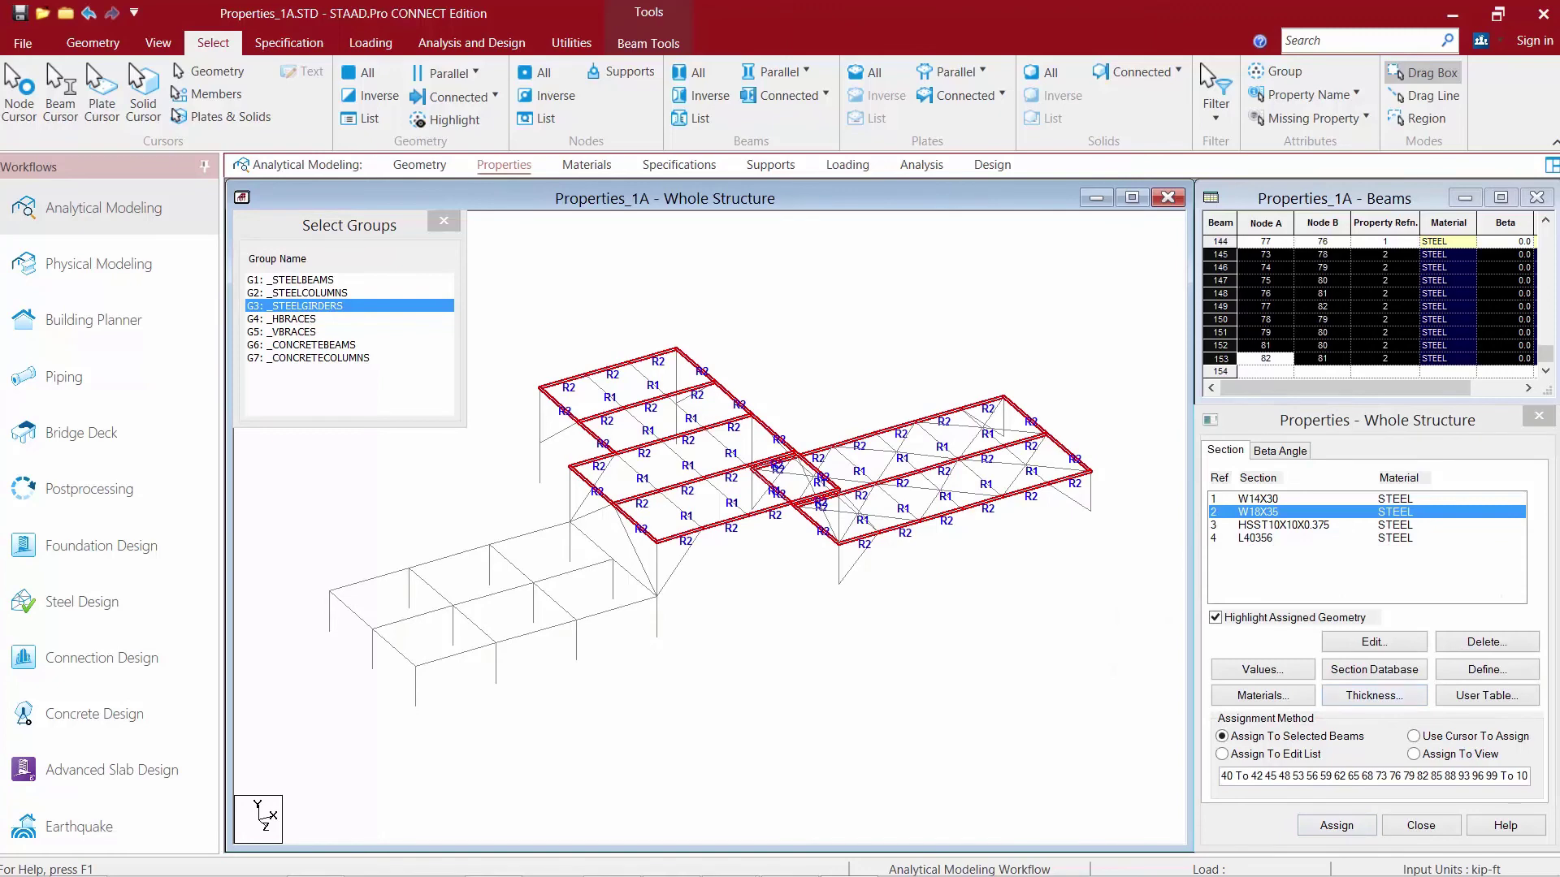
Assign the HSST10X10X0.375 section to only the _STEELCOLUMNS group members, using the Assign To Selected Beams method
{"action": "left_click", "coordinate": [1269, 527]}
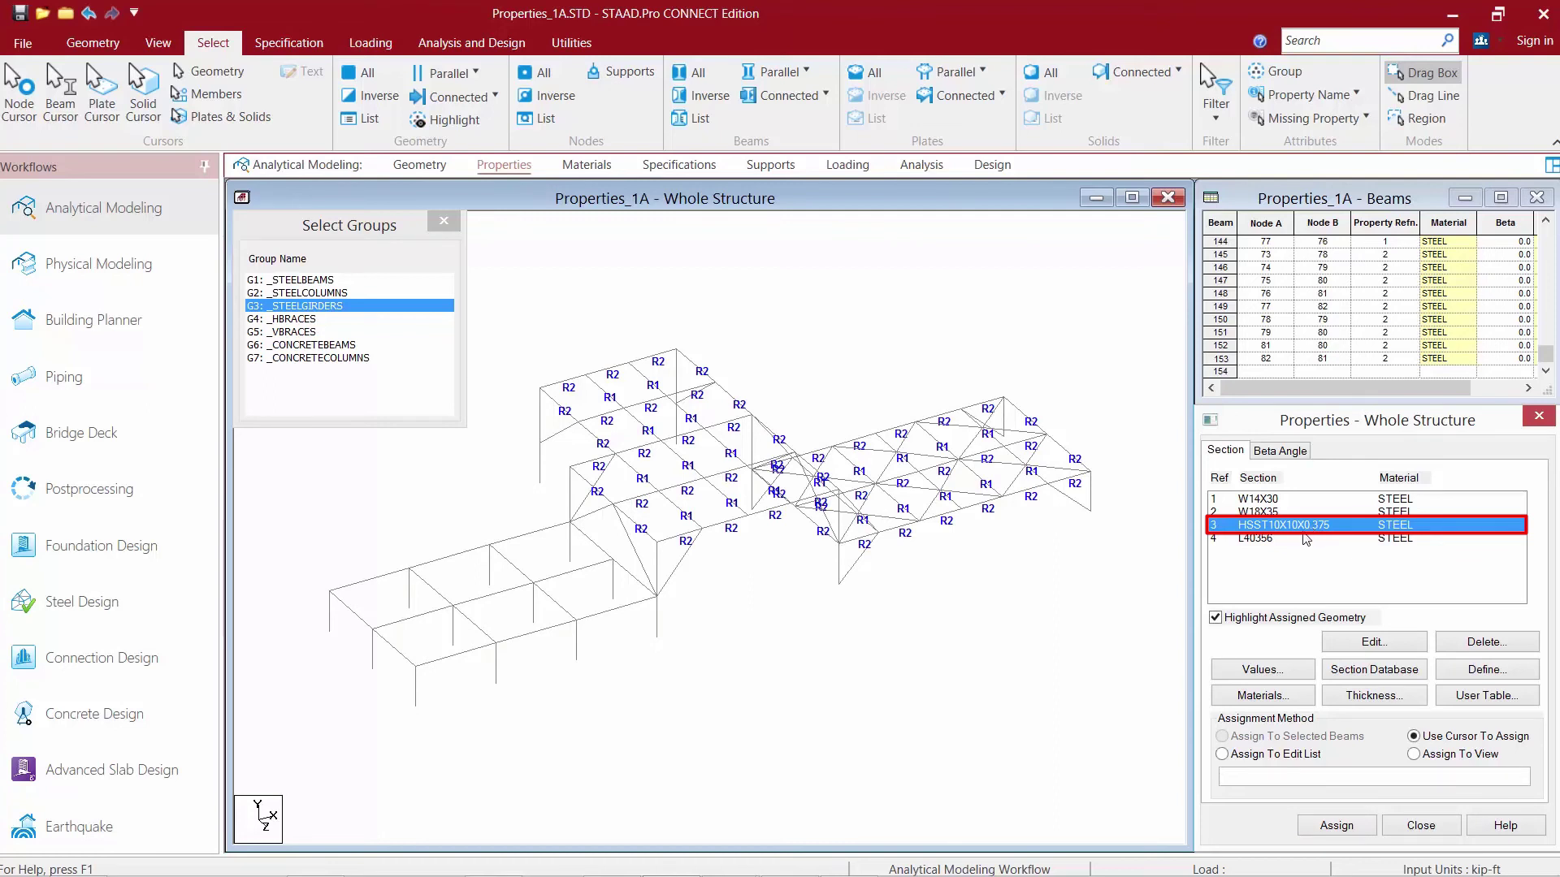
{"action": "left_click", "coordinate": [296, 294], "text": "ctrl"}
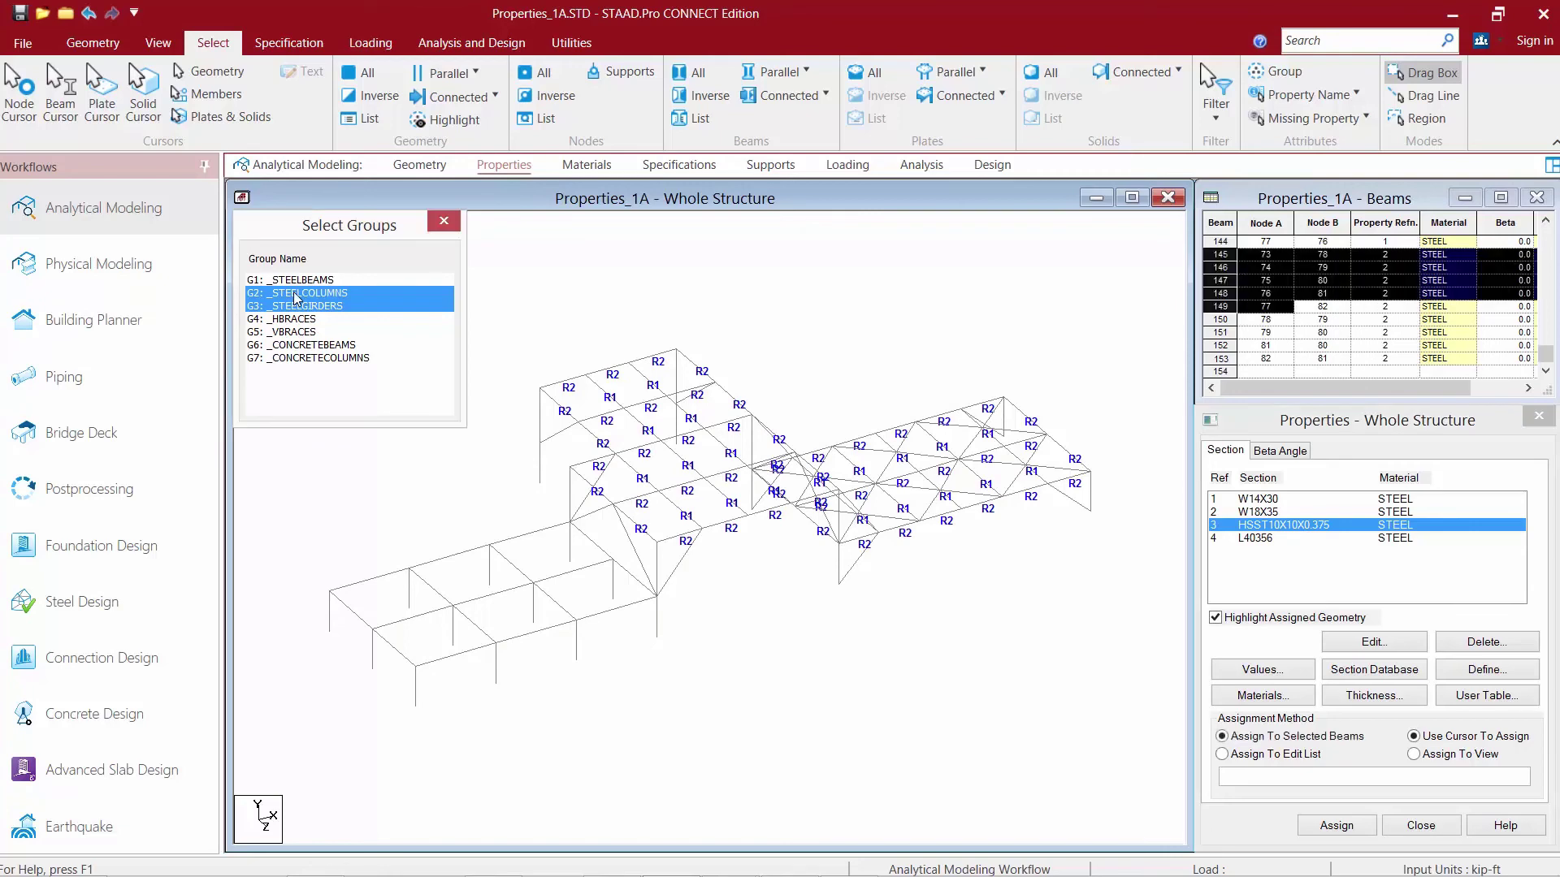
{"action": "left_click", "coordinate": [296, 294]}
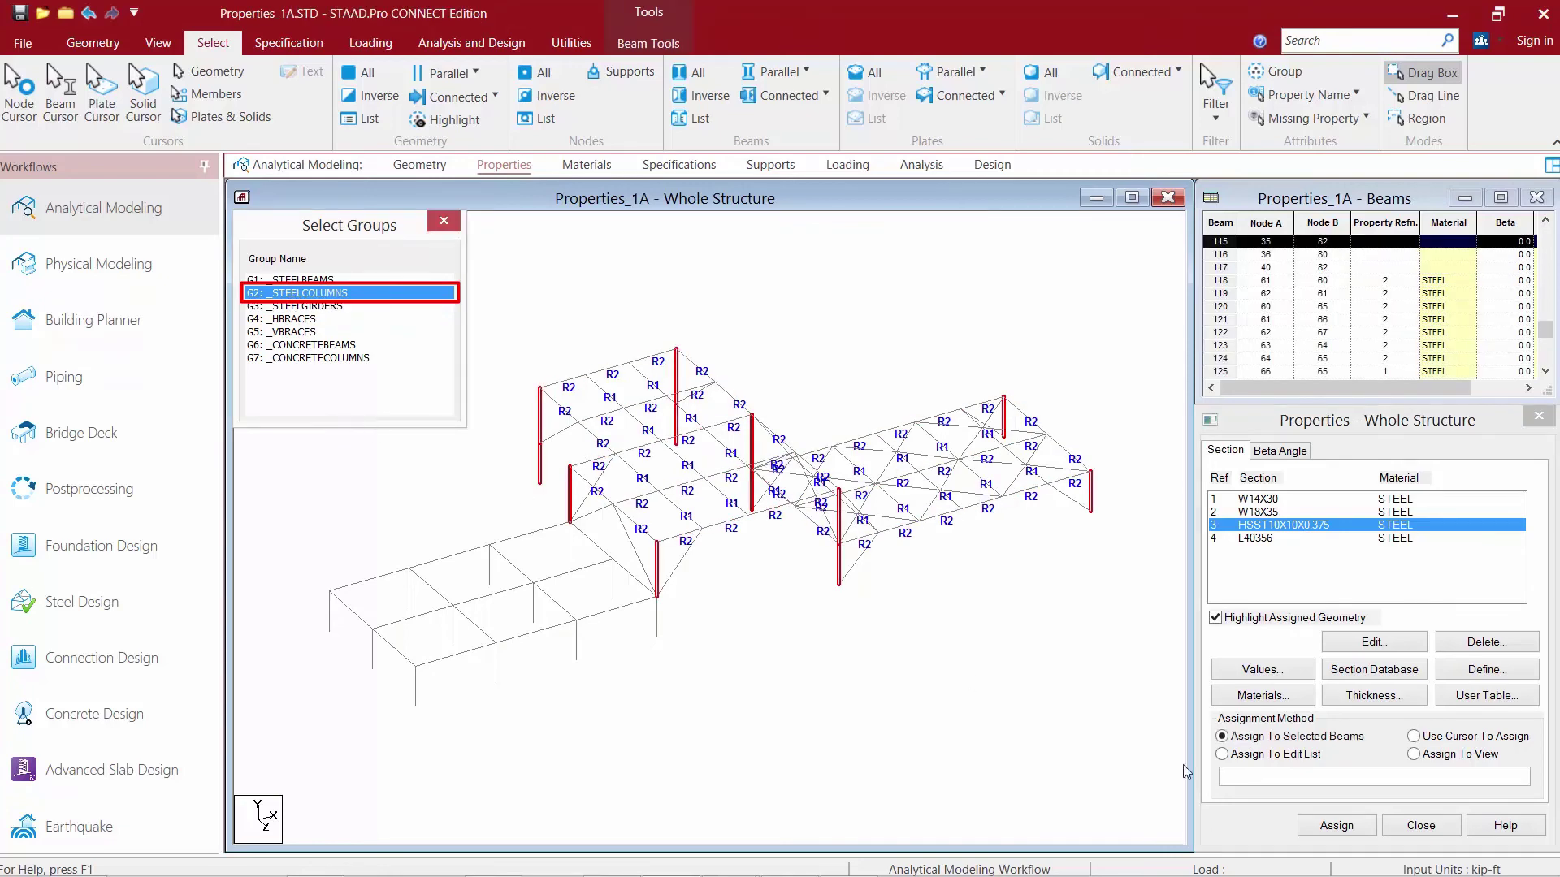
{"action": "left_click", "coordinate": [1337, 825]}
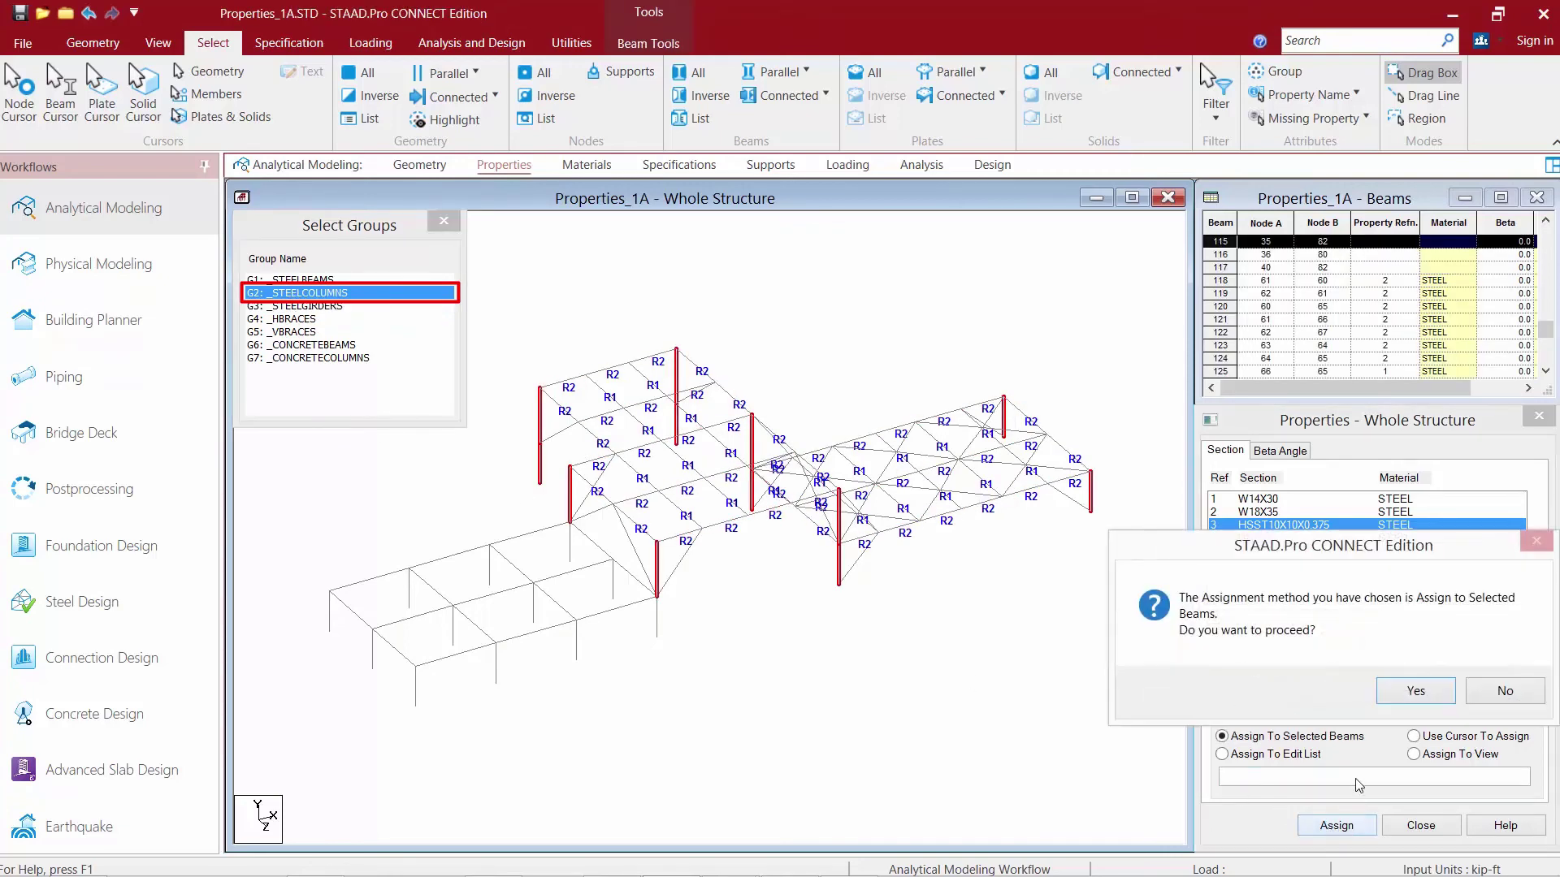
{"action": "left_click", "coordinate": [1409, 695]}
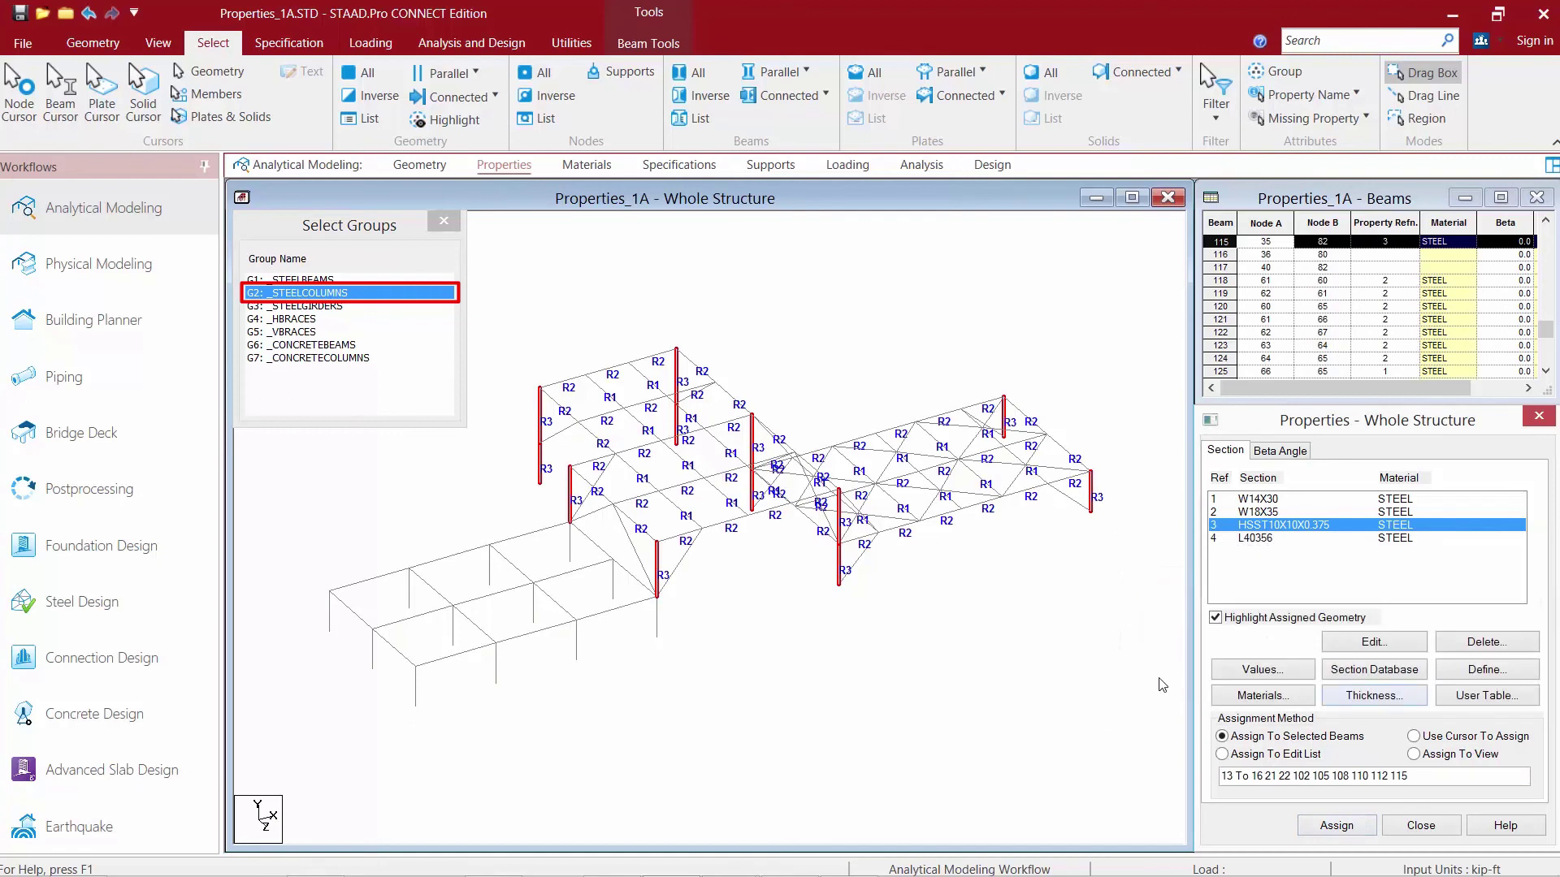
Assign the L40356 section to only the _HBRACES group members with Assign To Selected Beams, and close the group selection
{"action": "left_click", "coordinate": [1251, 540]}
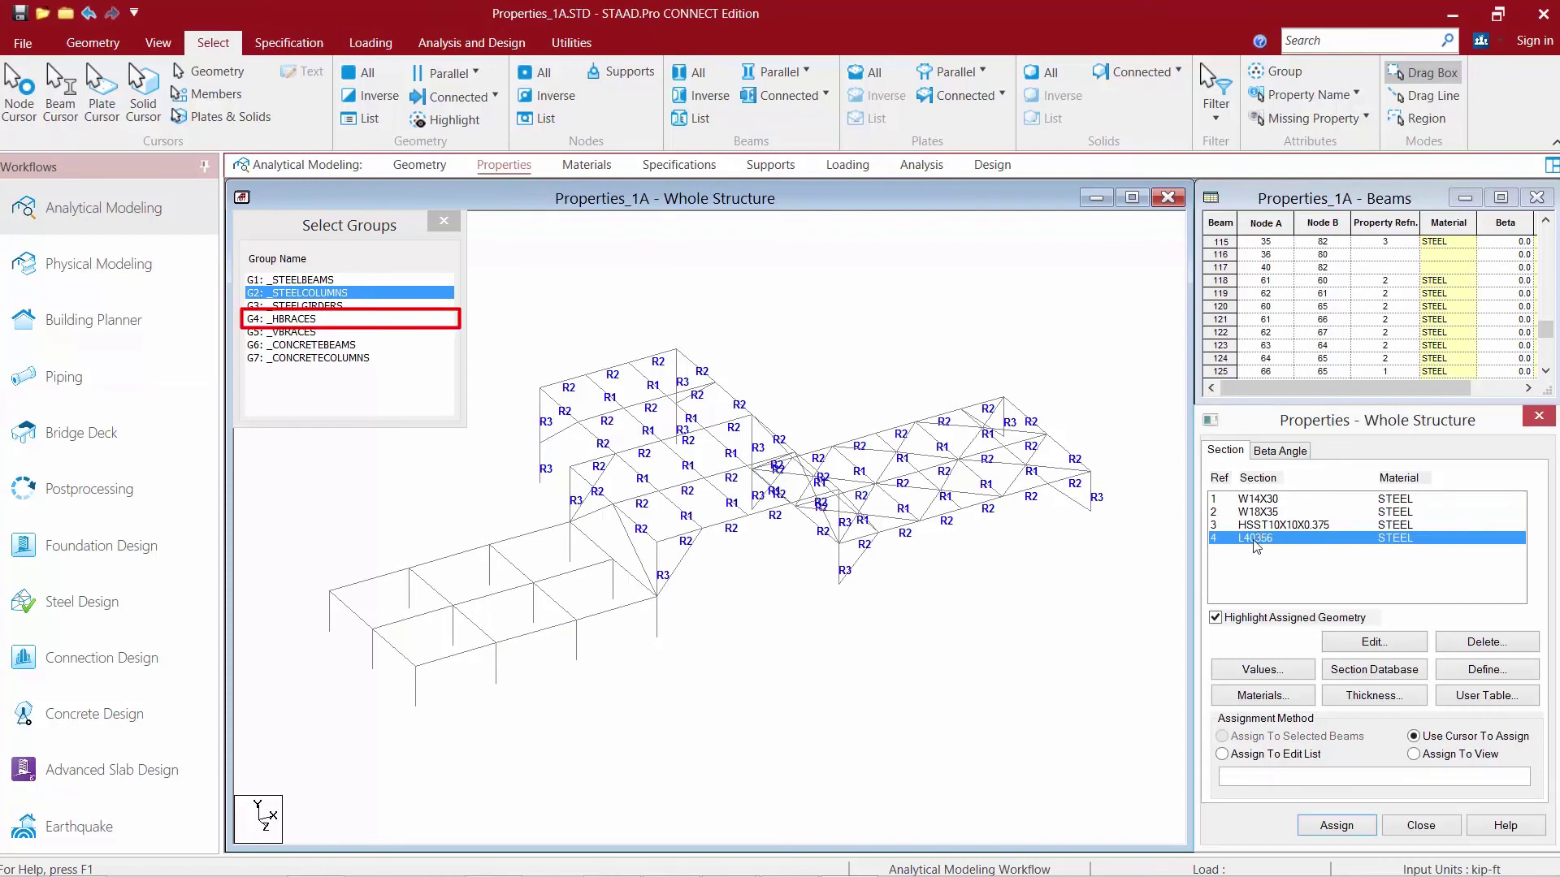
{"action": "left_click", "coordinate": [275, 320], "text": "ctrl"}
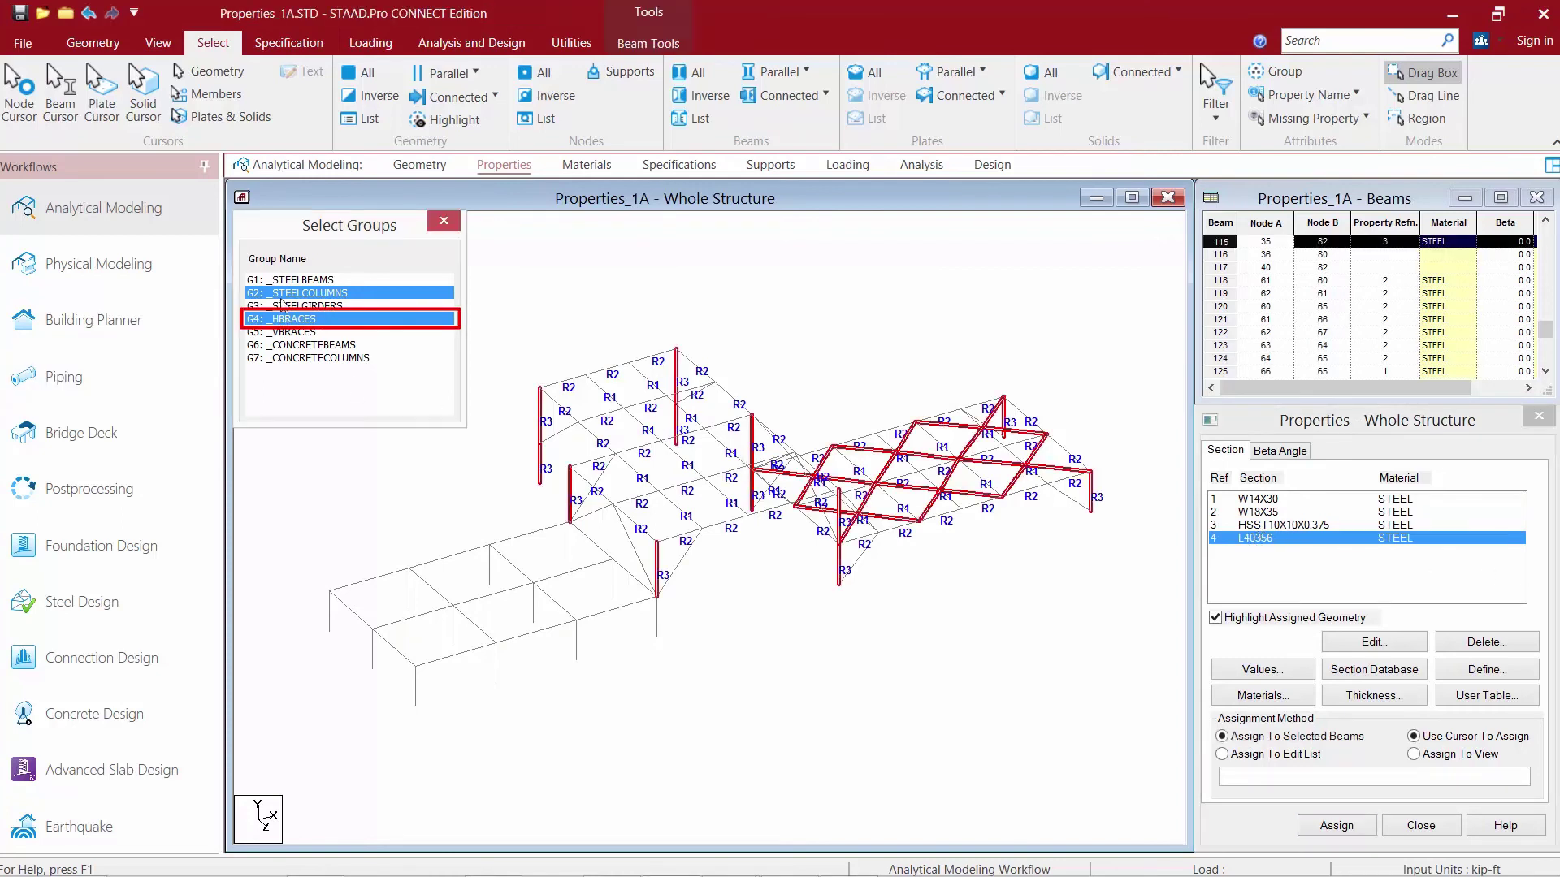
{"action": "left_click", "coordinate": [282, 294], "text": "ctrl"}
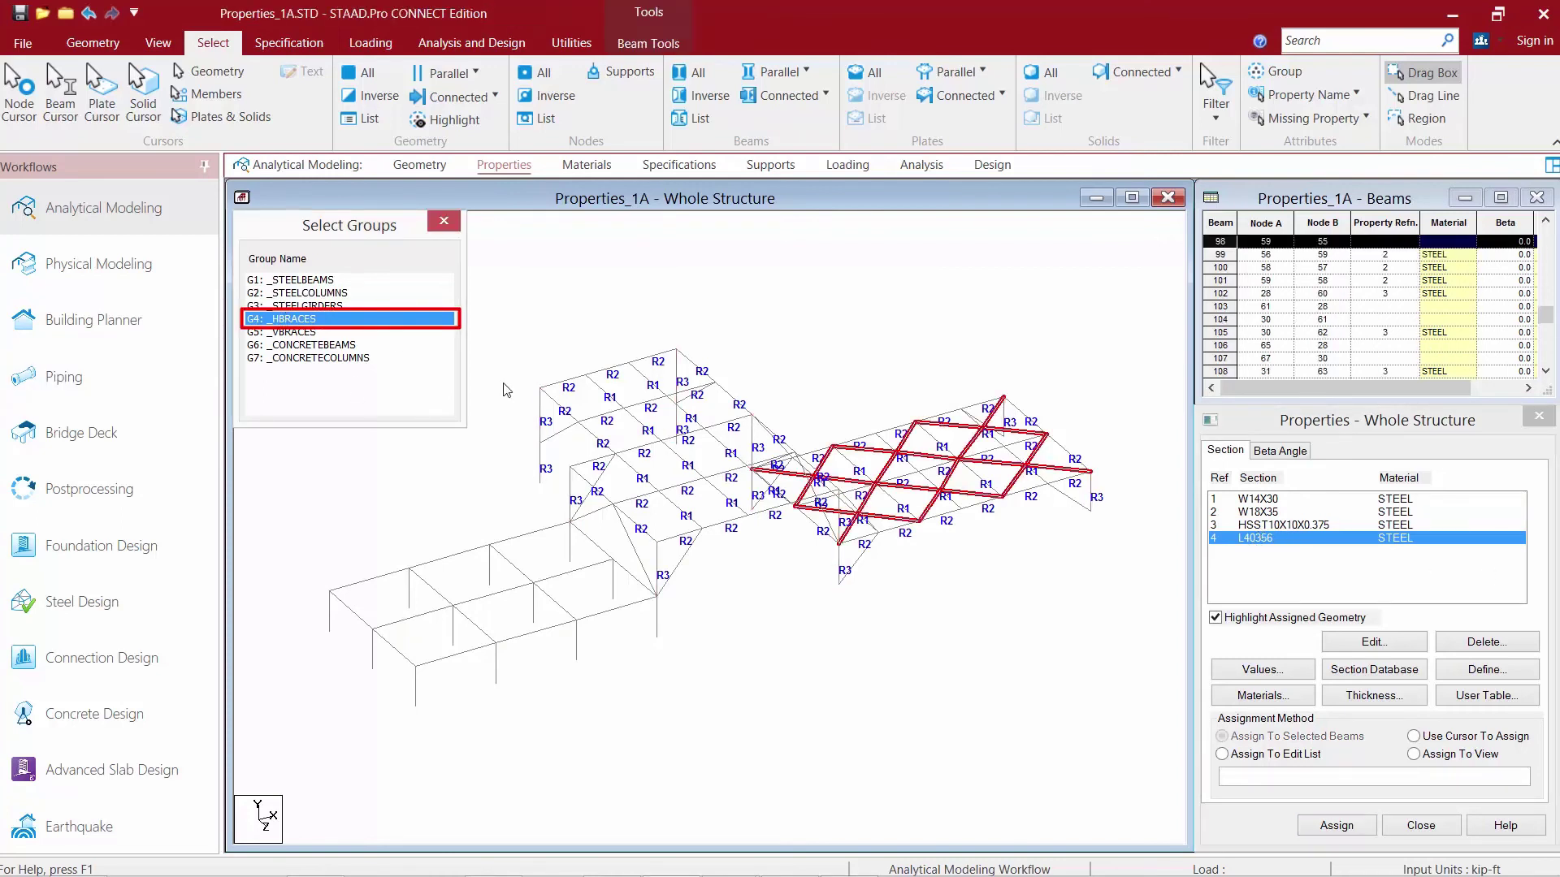
{"action": "left_click", "coordinate": [1336, 827]}
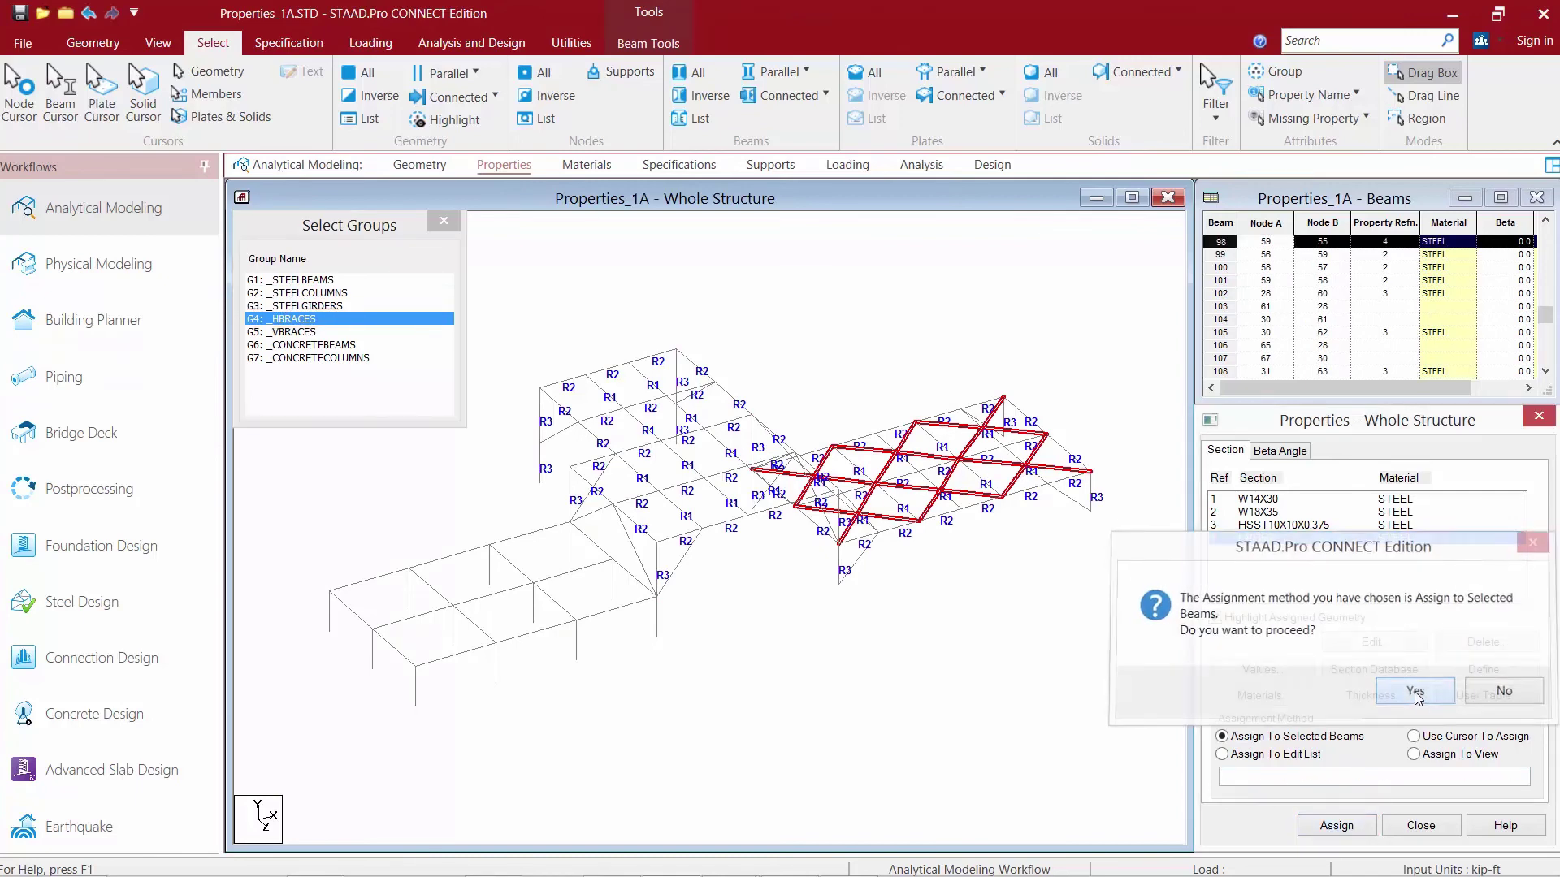
{"action": "left_click", "coordinate": [1324, 695]}
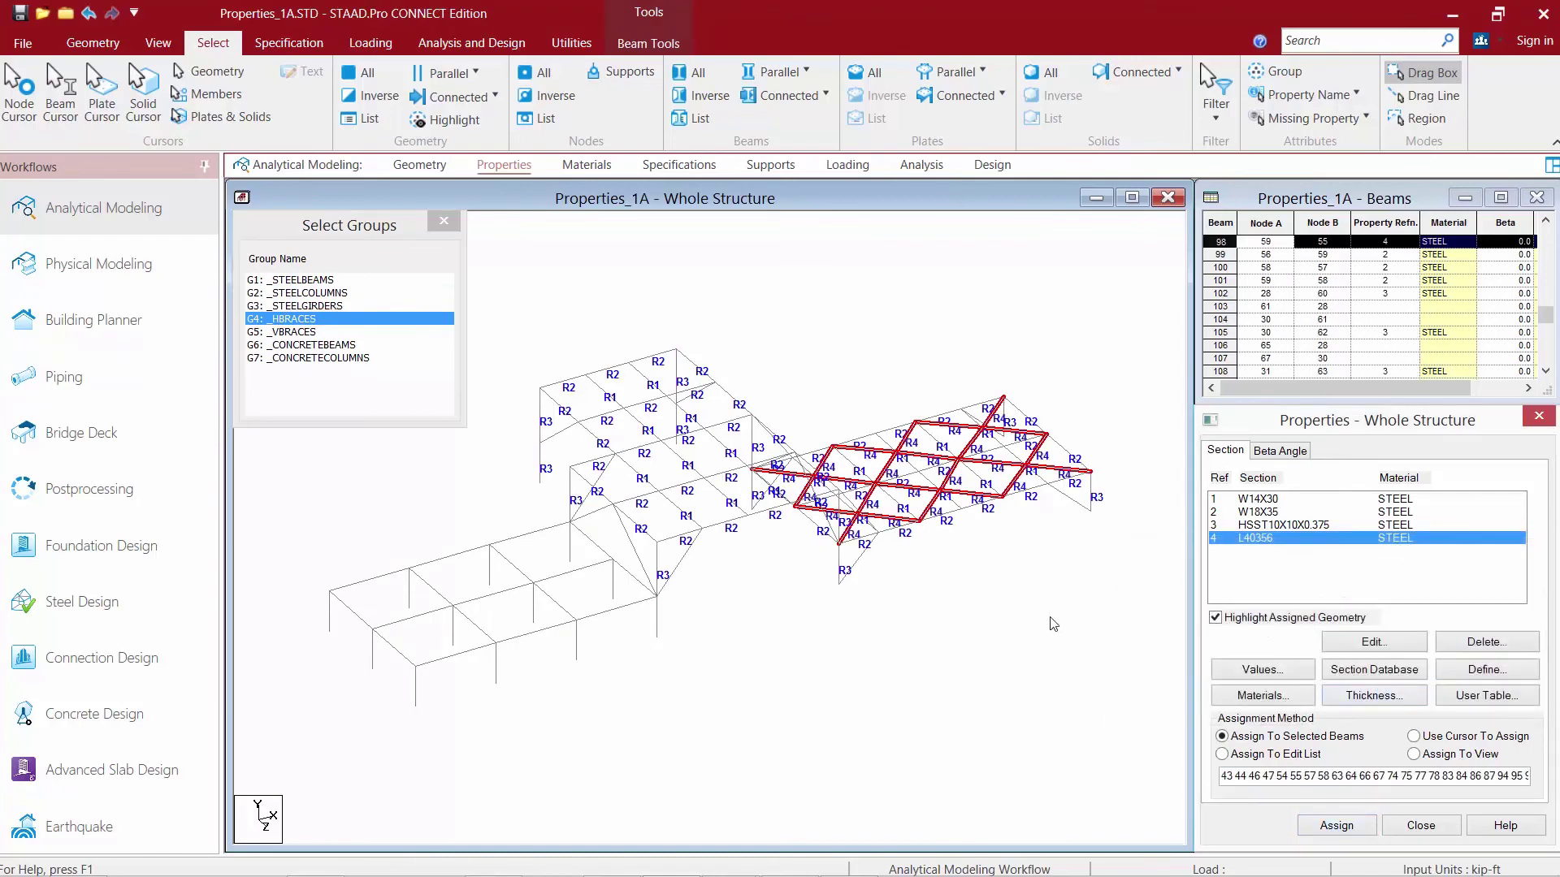
{"action": "left_click", "coordinate": [375, 230]}
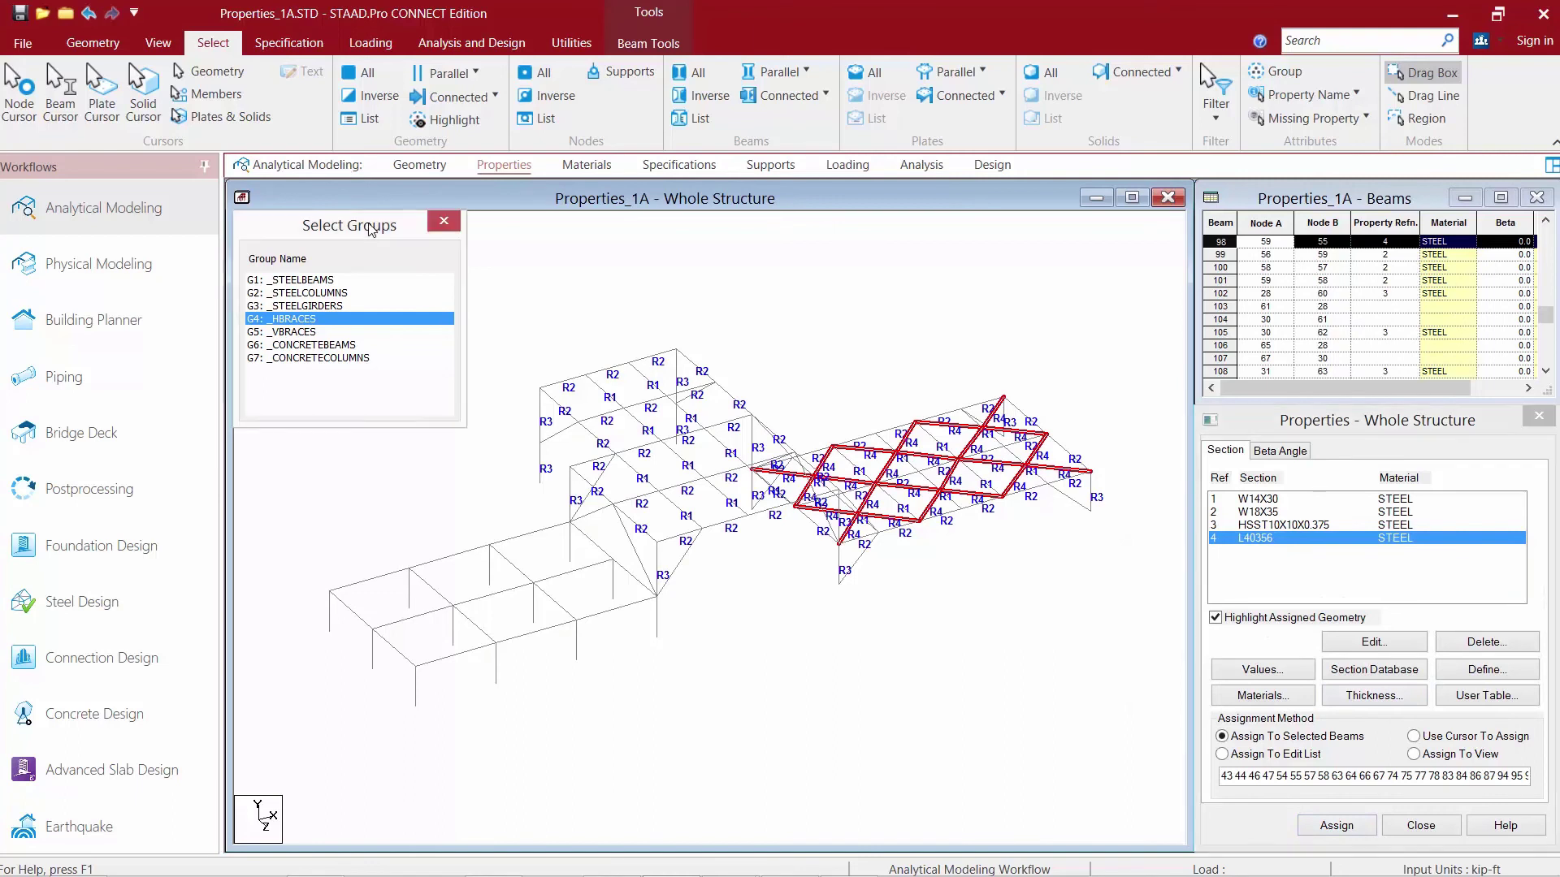
{"action": "left_click", "coordinate": [444, 224]}
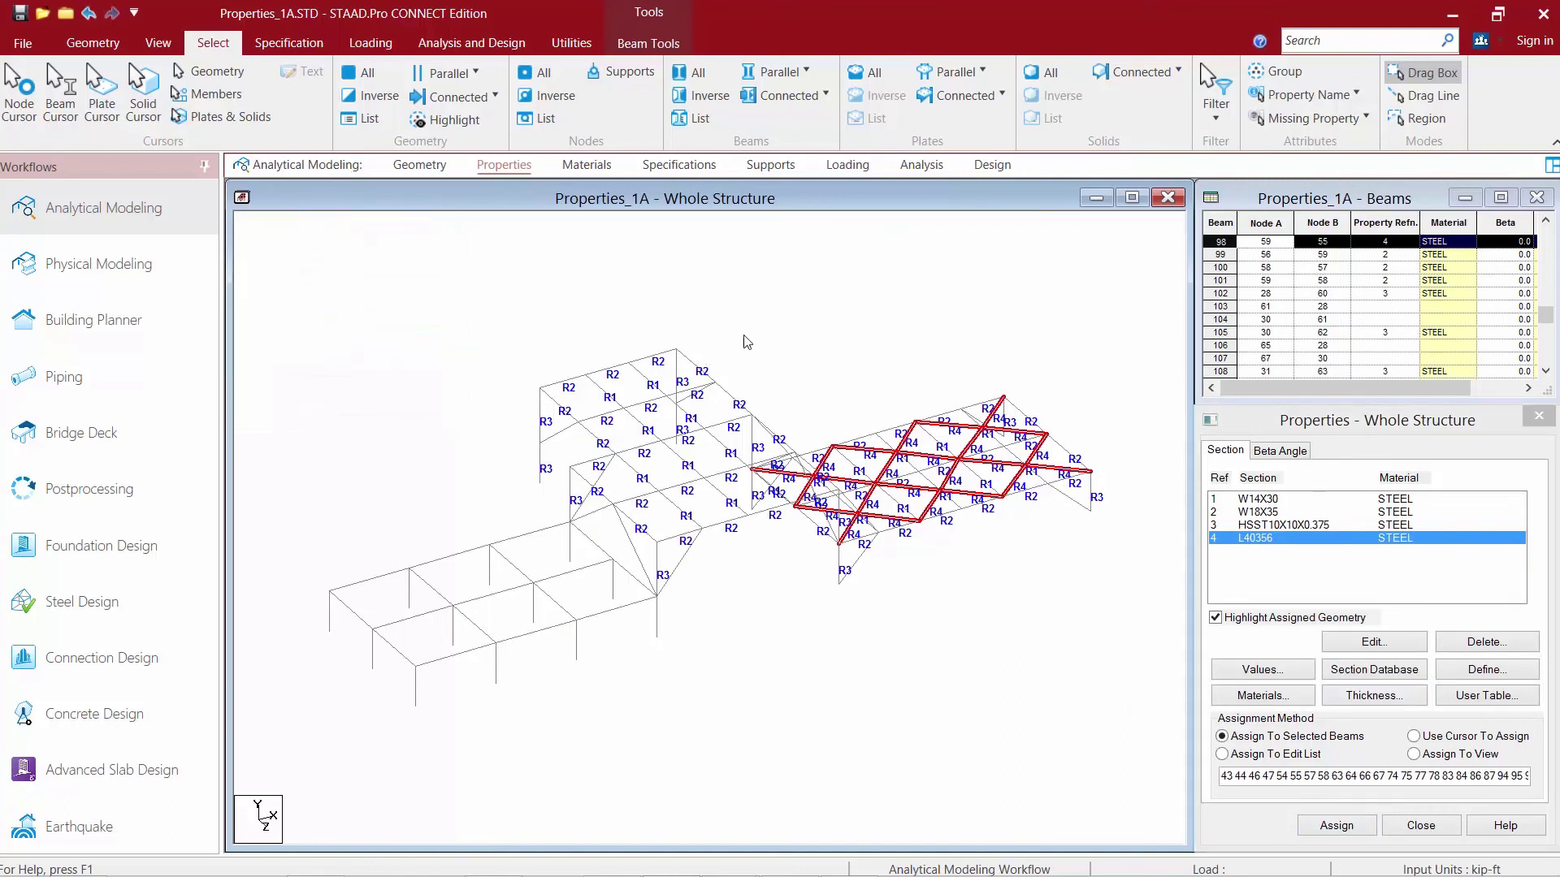
Check the members assigned to W14X30, W18X35, HSST10X10X0.375 and L40356 by highlighting each section's geometry in turn, and clear the highlighting
{"action": "left_click", "coordinate": [1265, 434]}
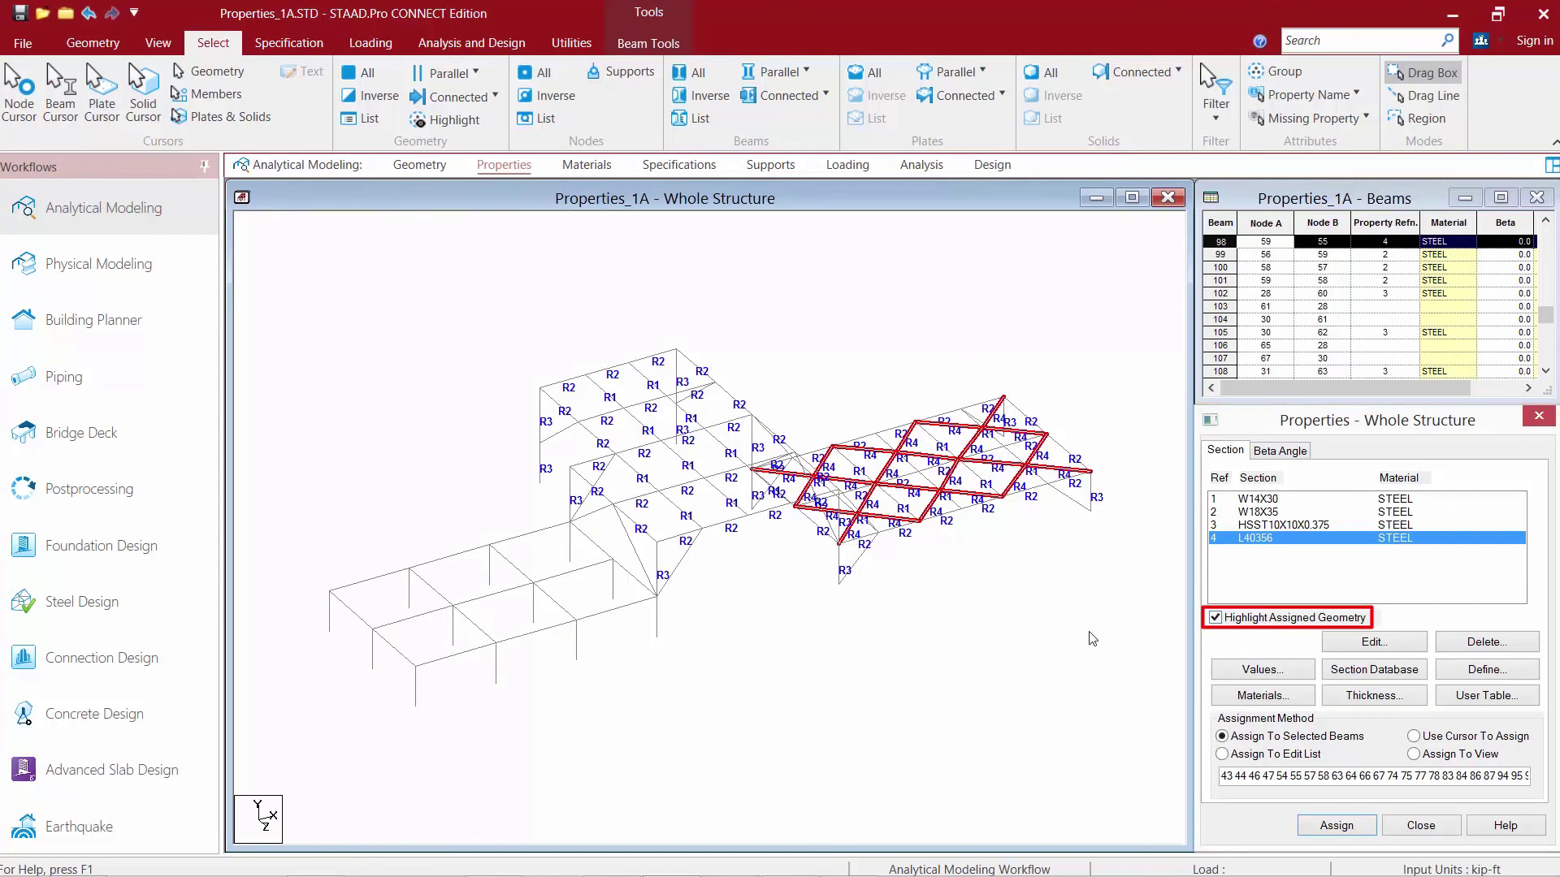
{"action": "left_click", "coordinate": [1239, 499]}
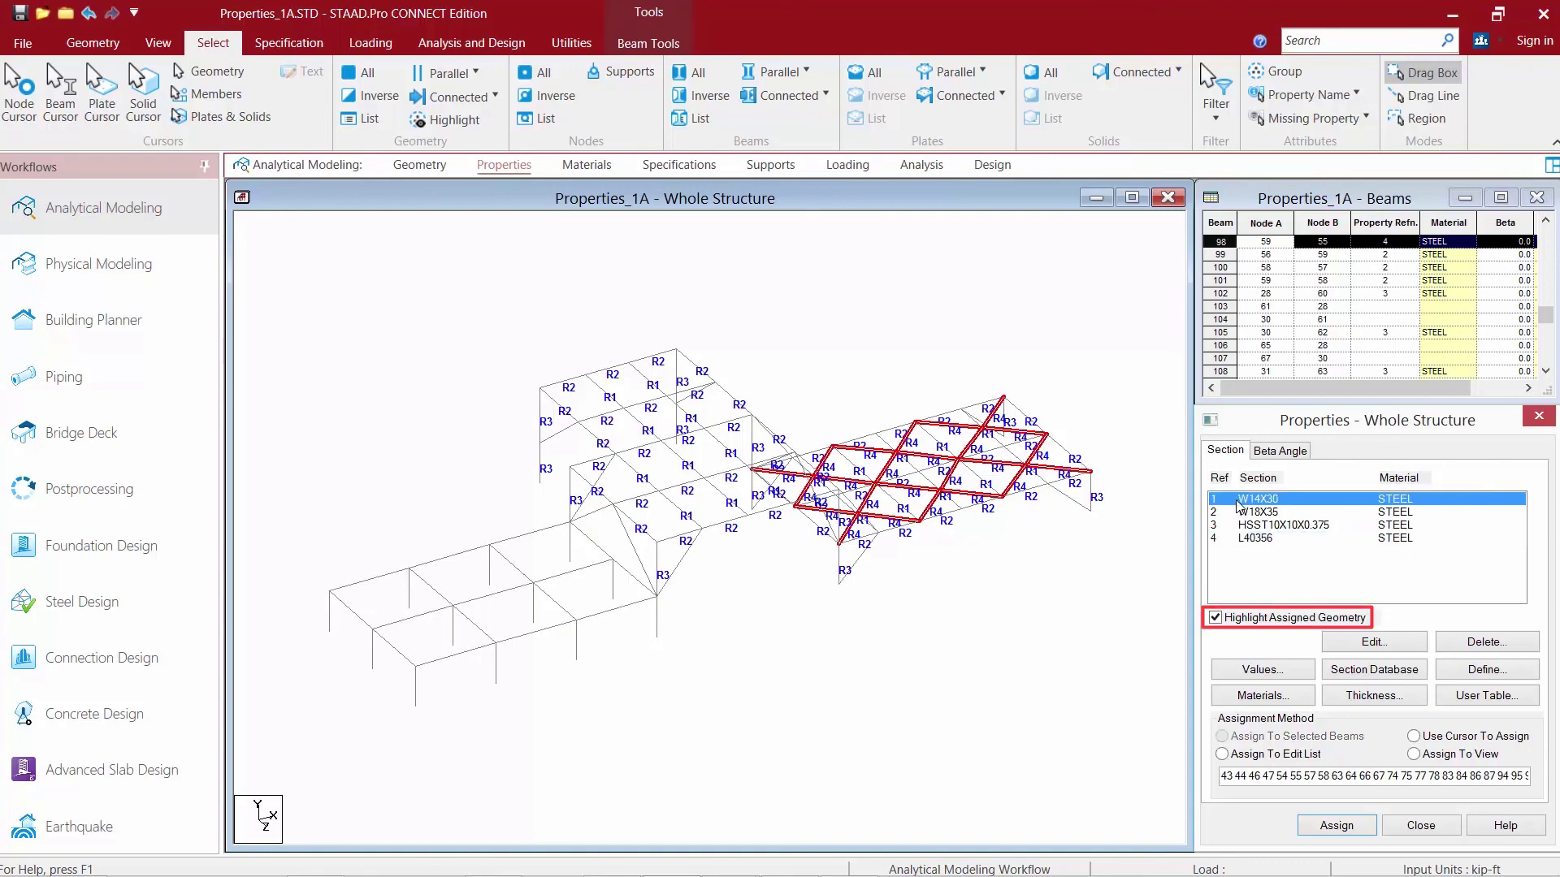
{"action": "left_click", "coordinate": [1244, 513]}
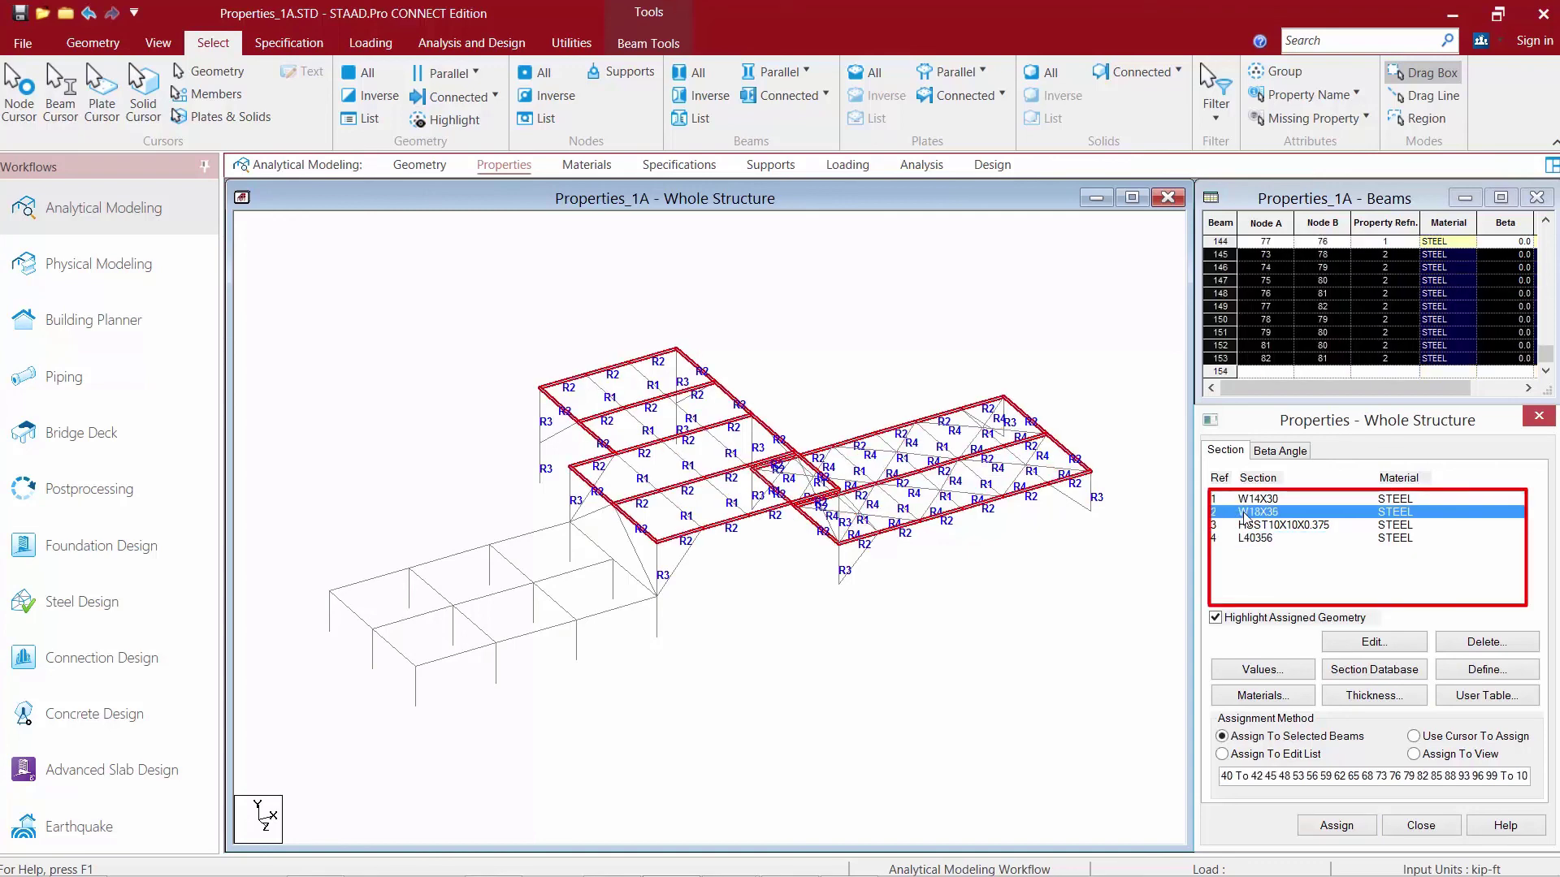
{"action": "left_click", "coordinate": [1249, 526]}
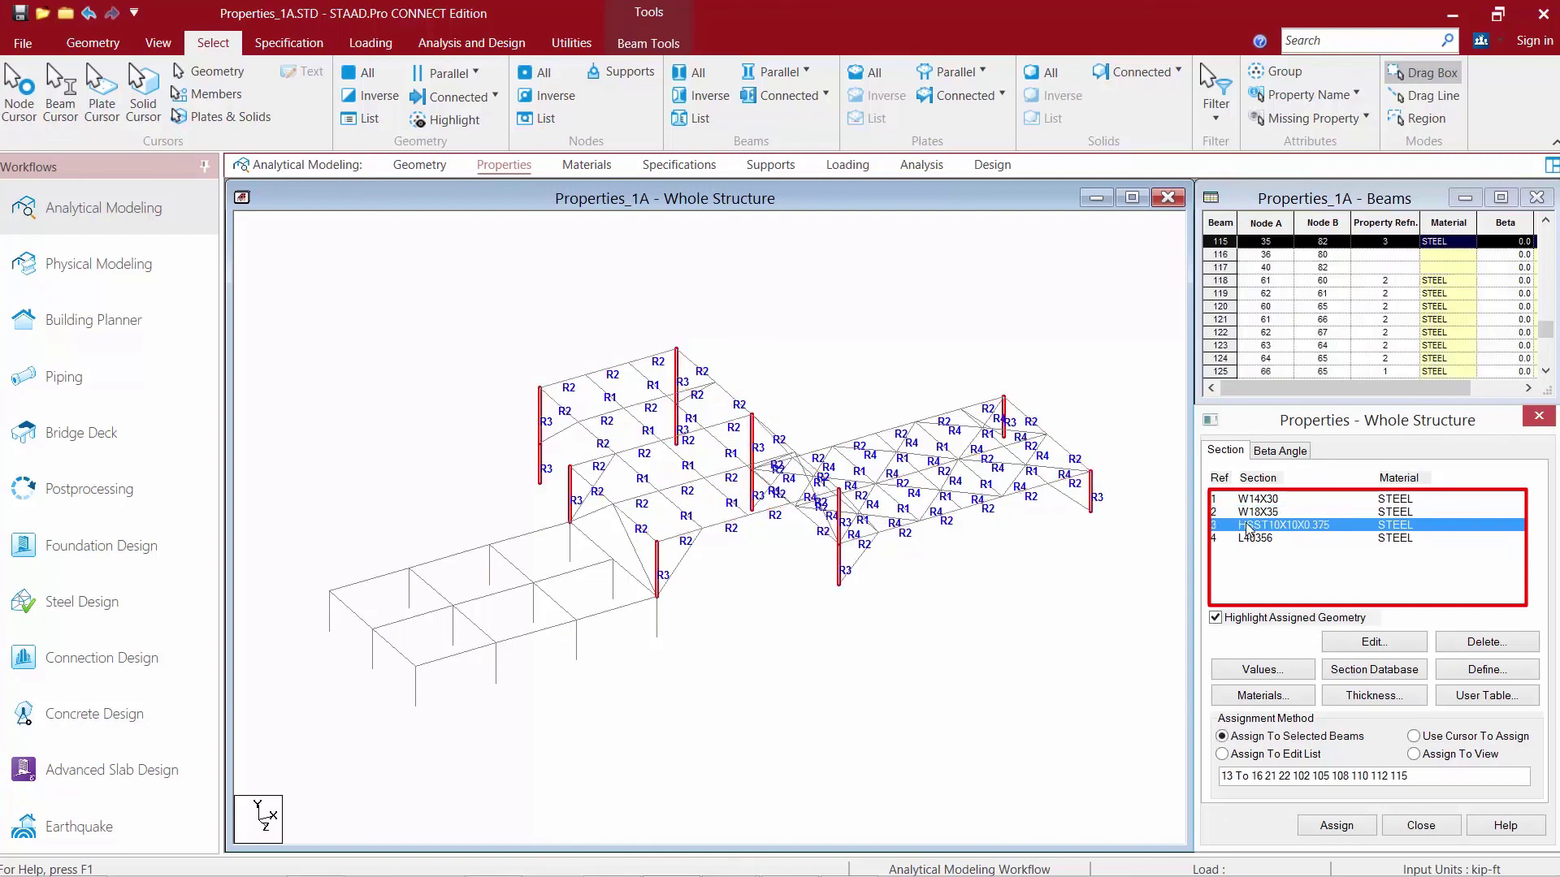
{"action": "left_click", "coordinate": [1246, 538]}
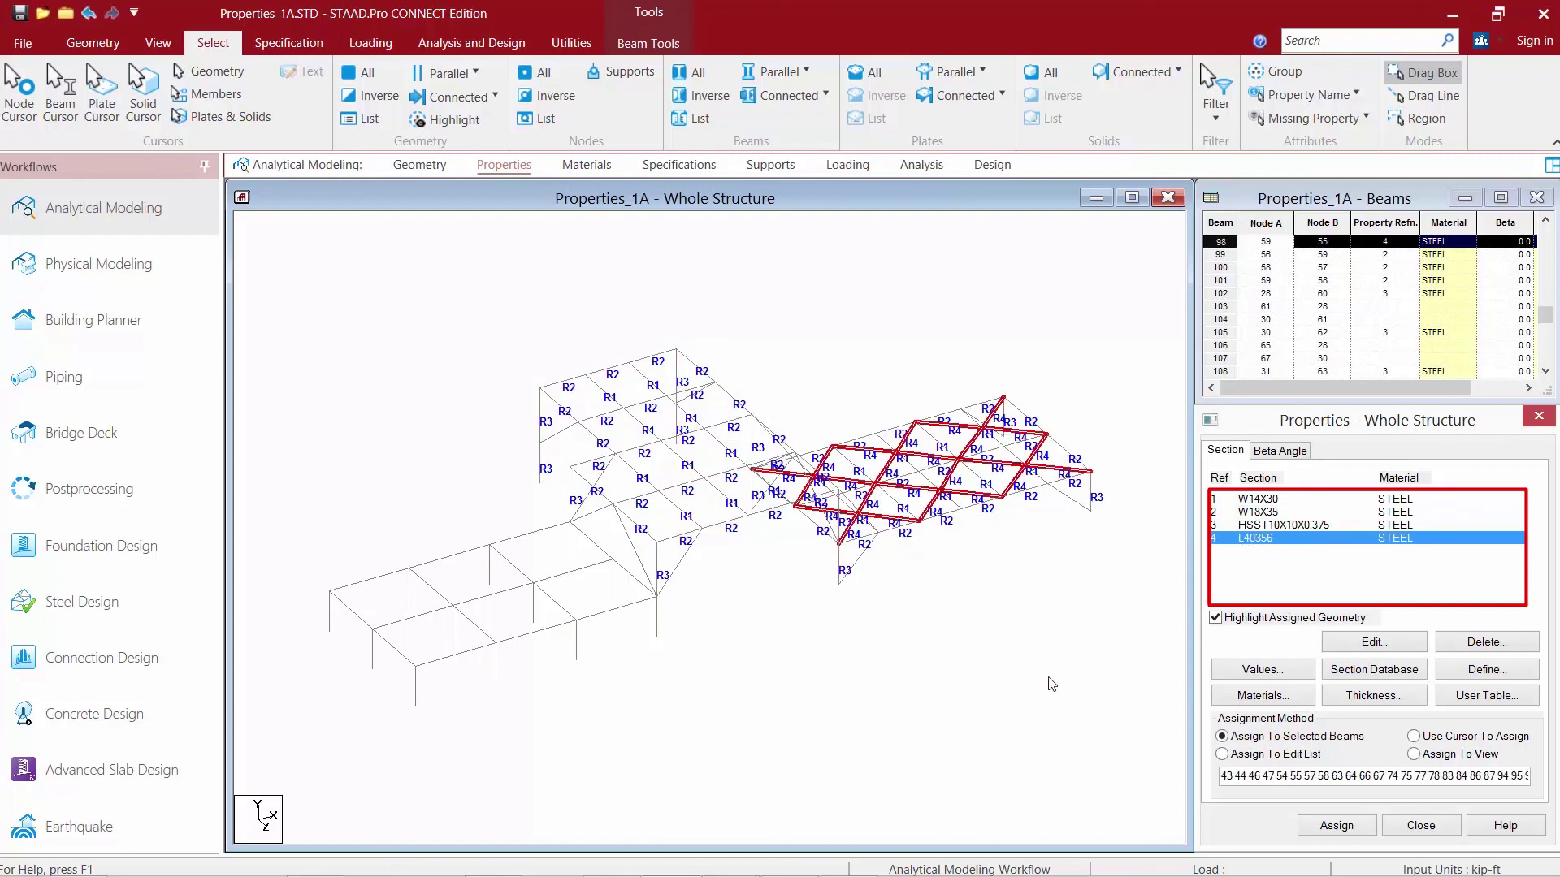
{"action": "key", "text": "alt+u"}
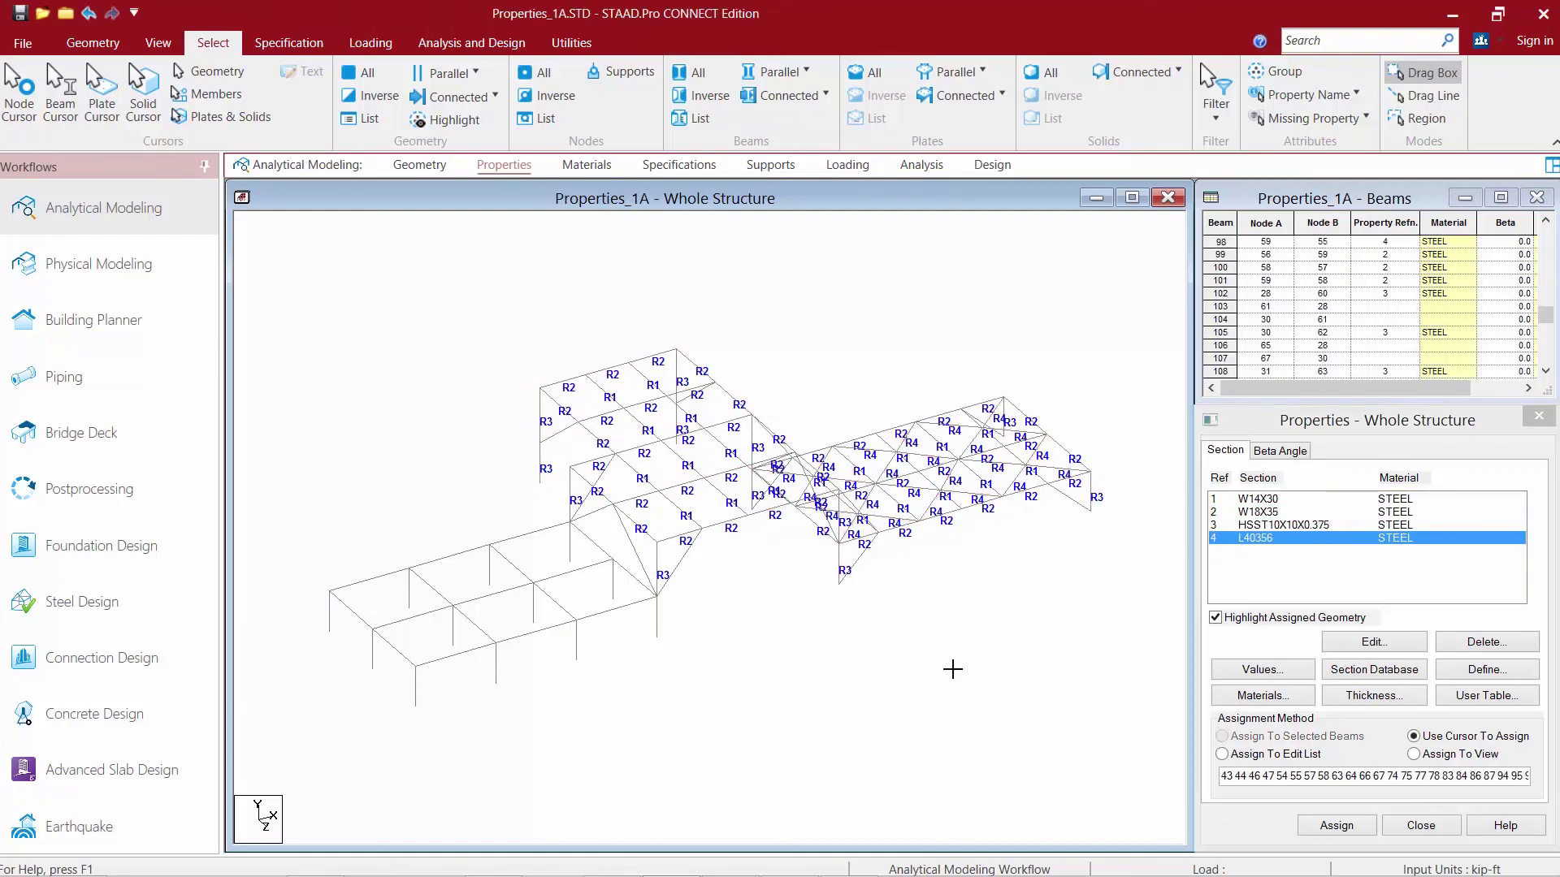